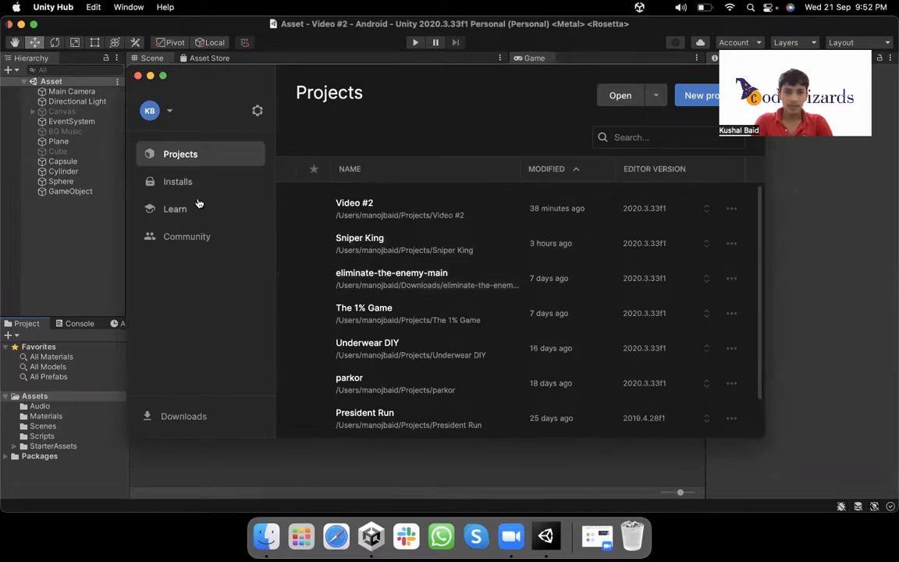
Review the add-on modules offered for the installed 2020.3.33f1 editor, including Visual Studio for Mac, and return to the Unity editor.
click(198, 192)
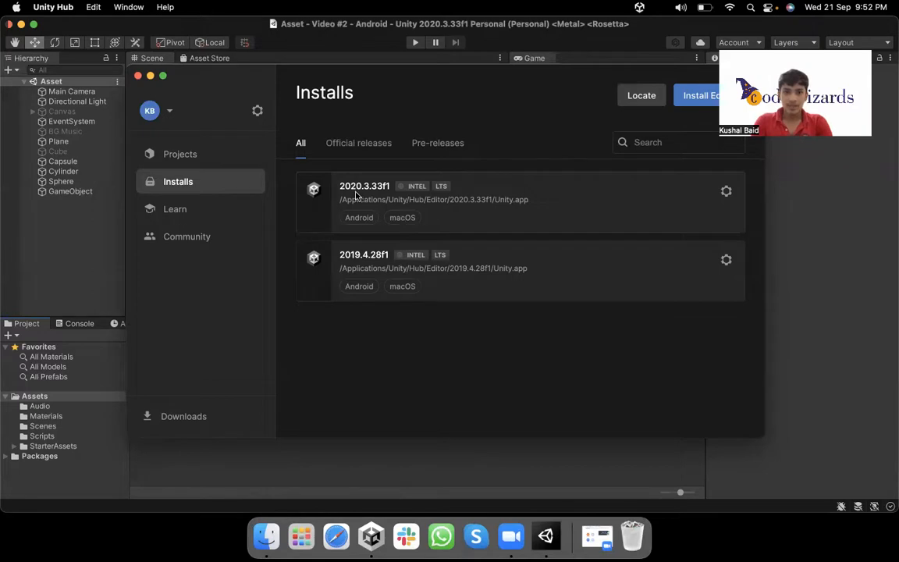
click(726, 191)
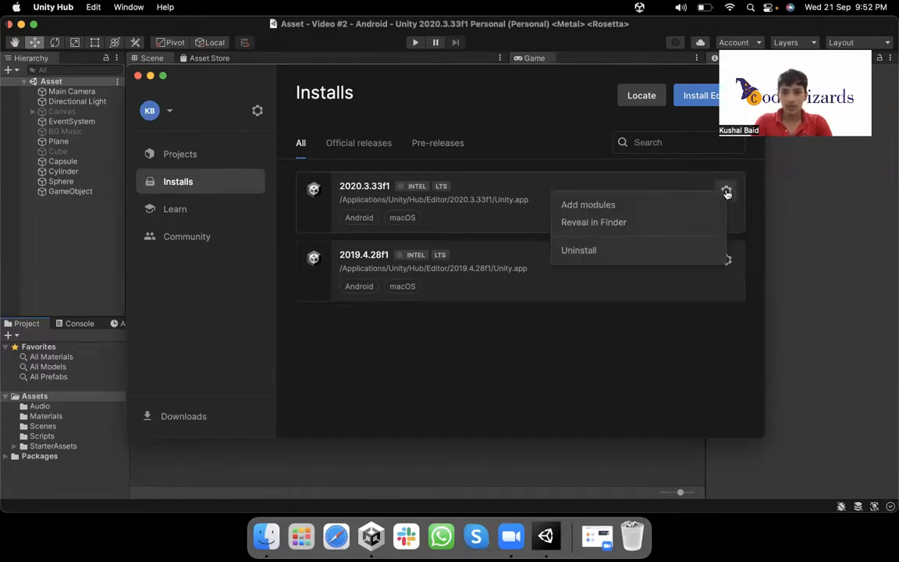
click(651, 206)
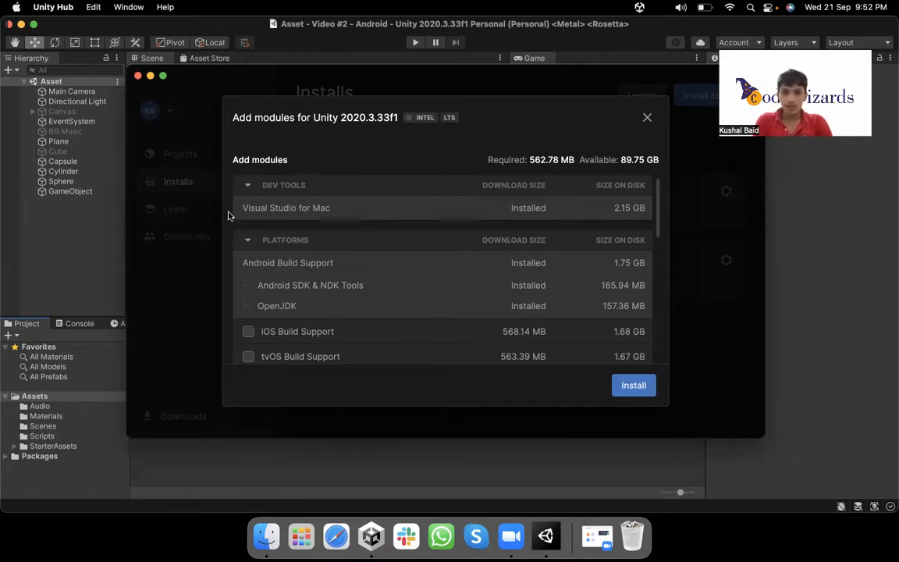
click(249, 334)
click(249, 334)
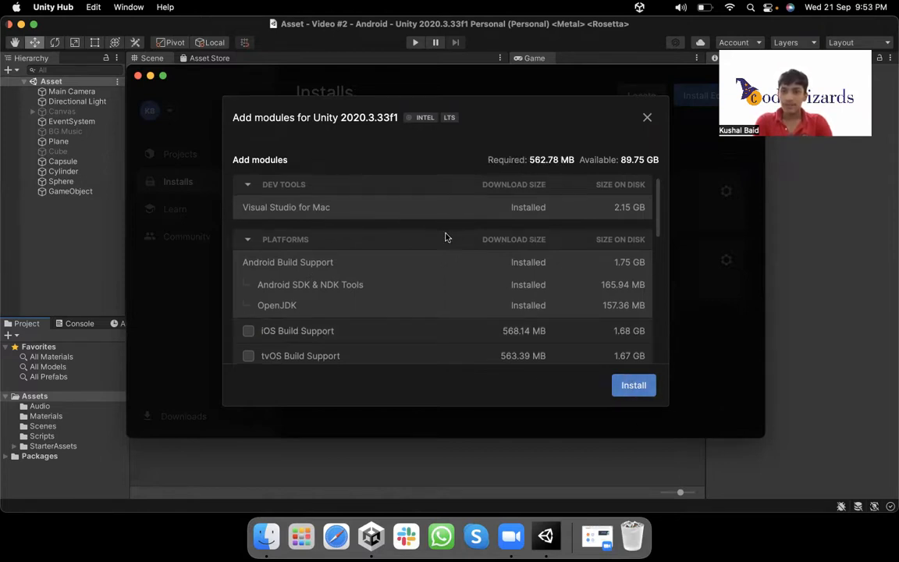
scroll(451, 234, down, 5)
click(647, 117)
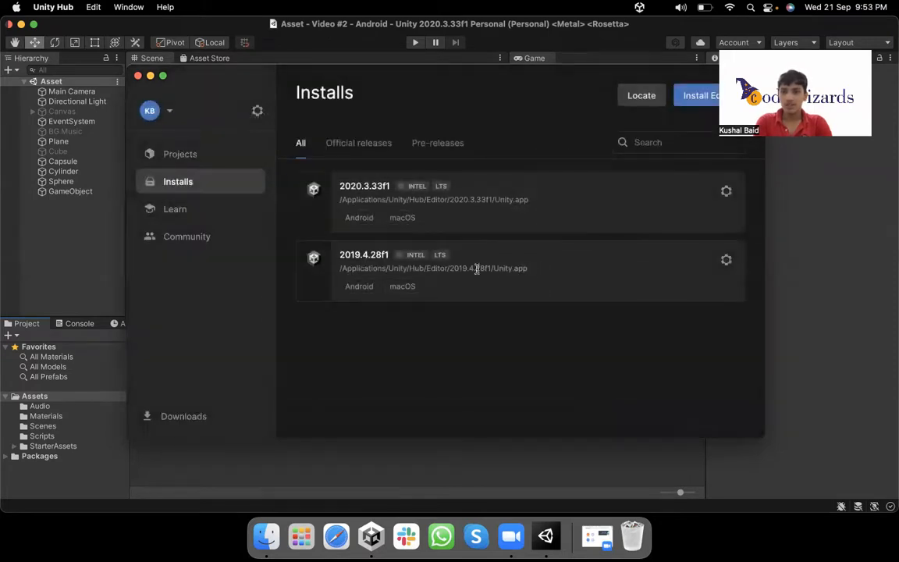
click(150, 75)
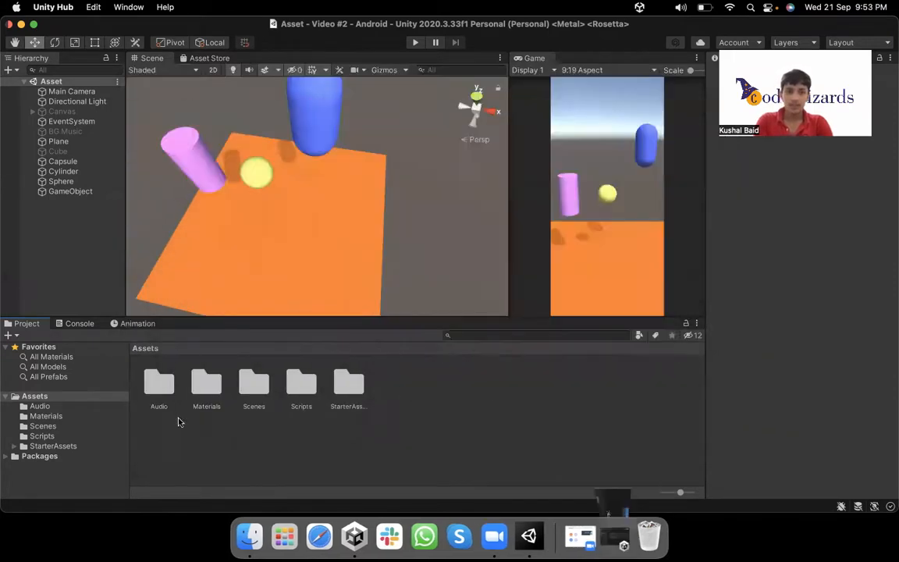
Open the Basic script from the Scripts folder in Visual Studio to view its code, and return to Unity's Assets folder.
double_click(302, 383)
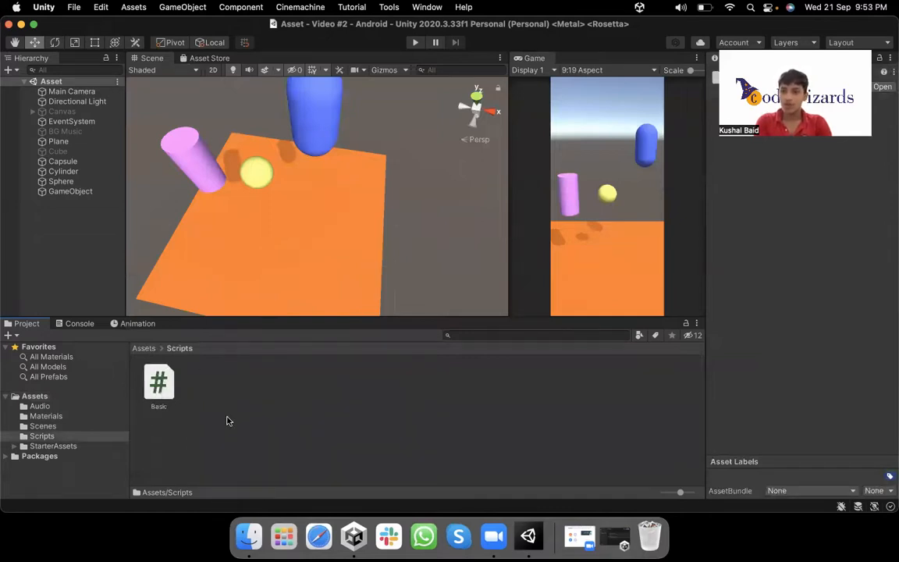
click(11, 247)
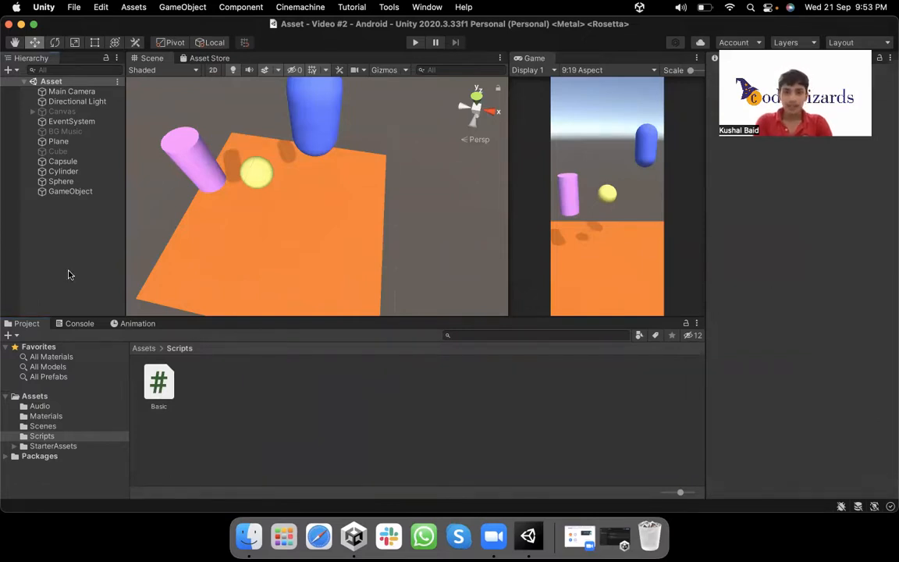
click(159, 382)
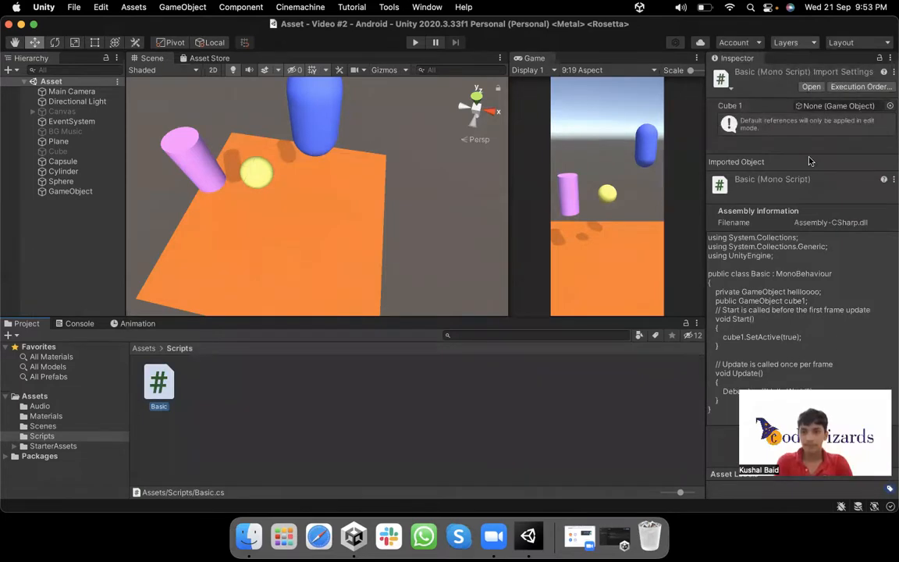
click(811, 87)
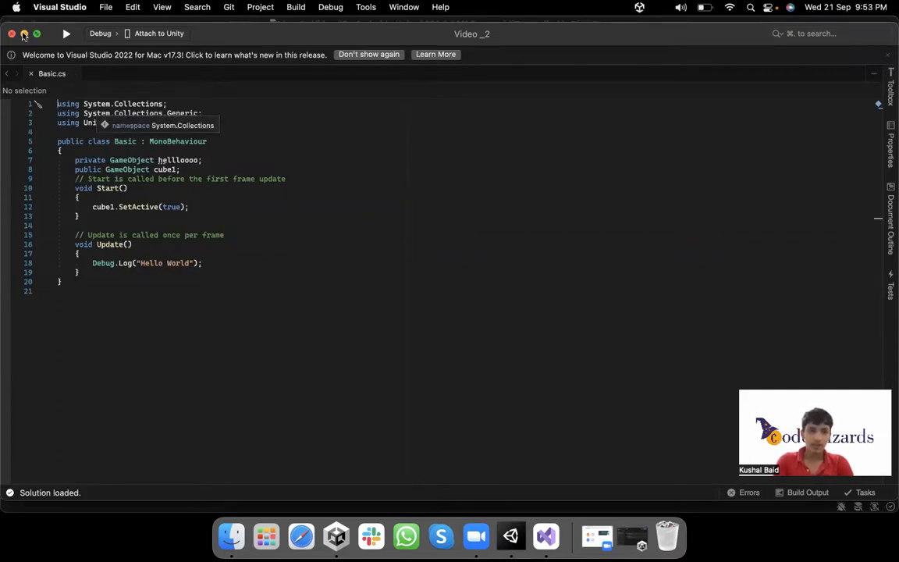
click(25, 34)
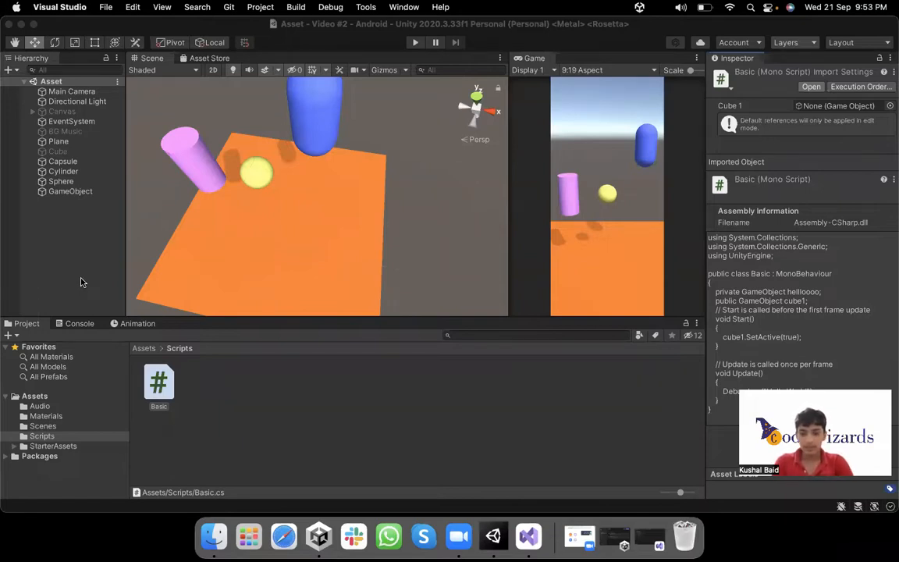
click(61, 289)
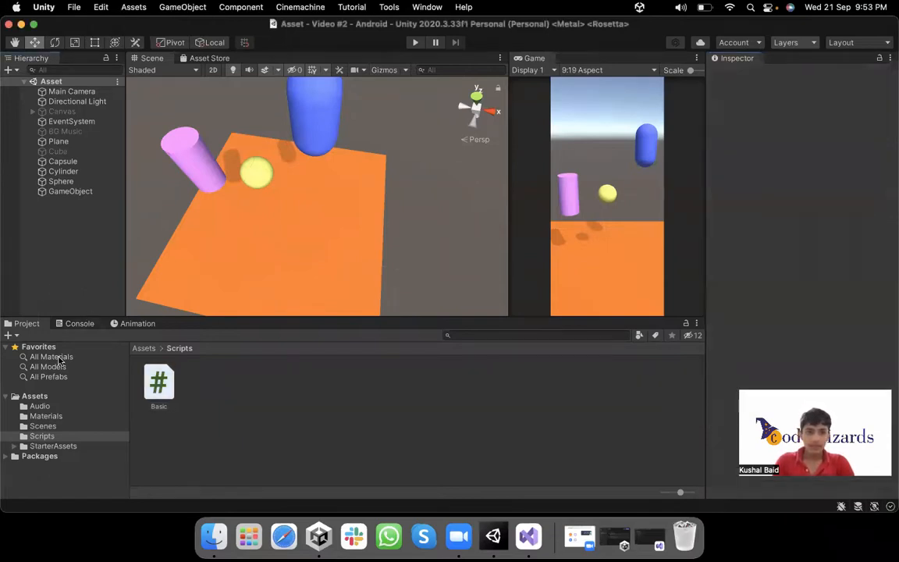
click(38, 397)
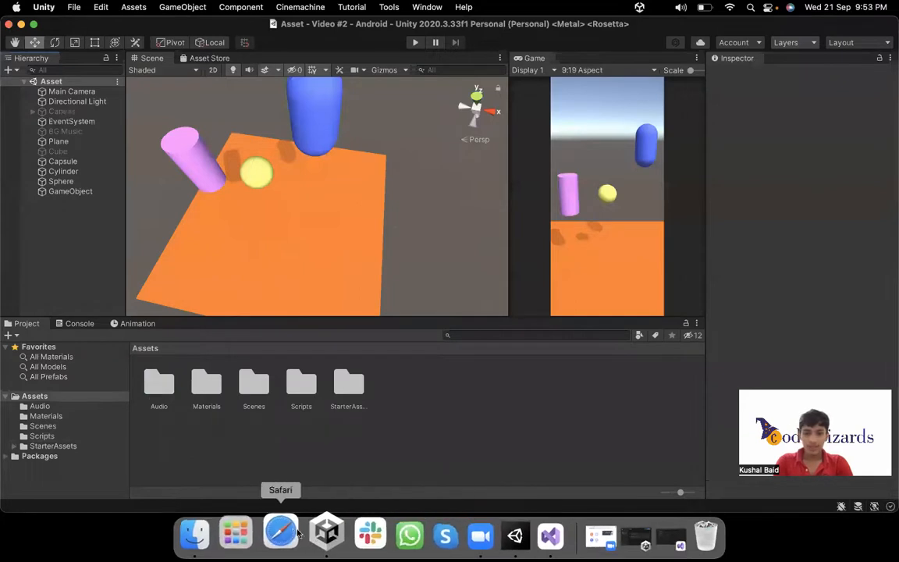
Switch to Safari, search for "visual studio" and open the Downloads page of the official Visual Studio site.
click(293, 533)
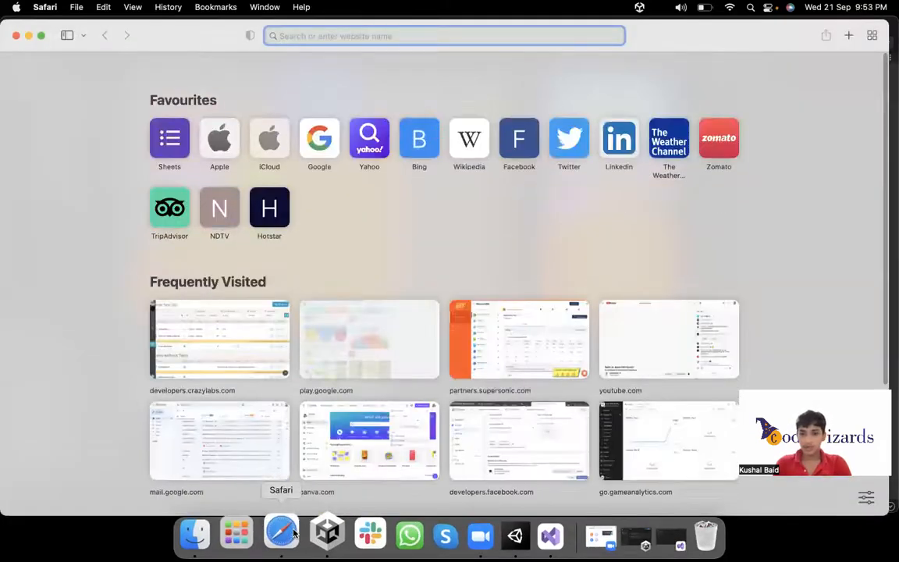
text(visual studio)
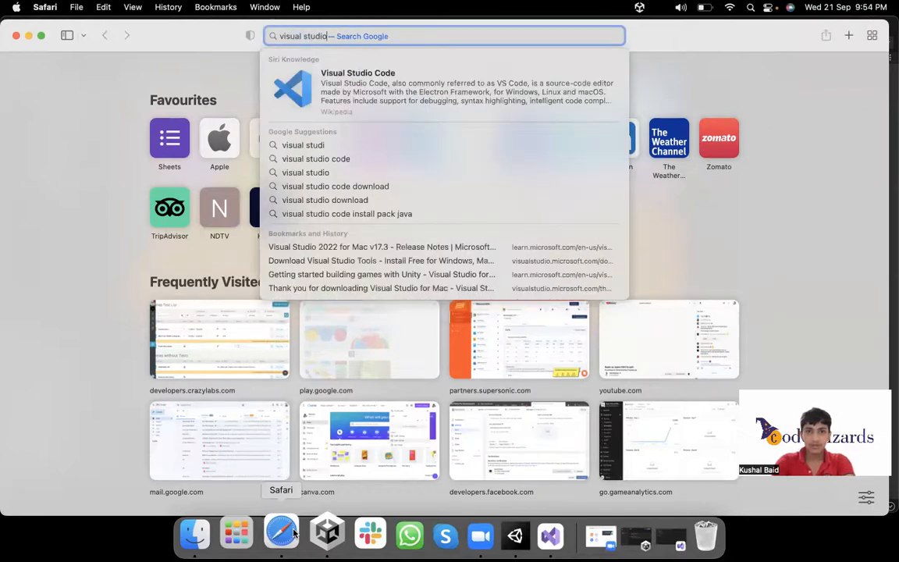
key(Return)
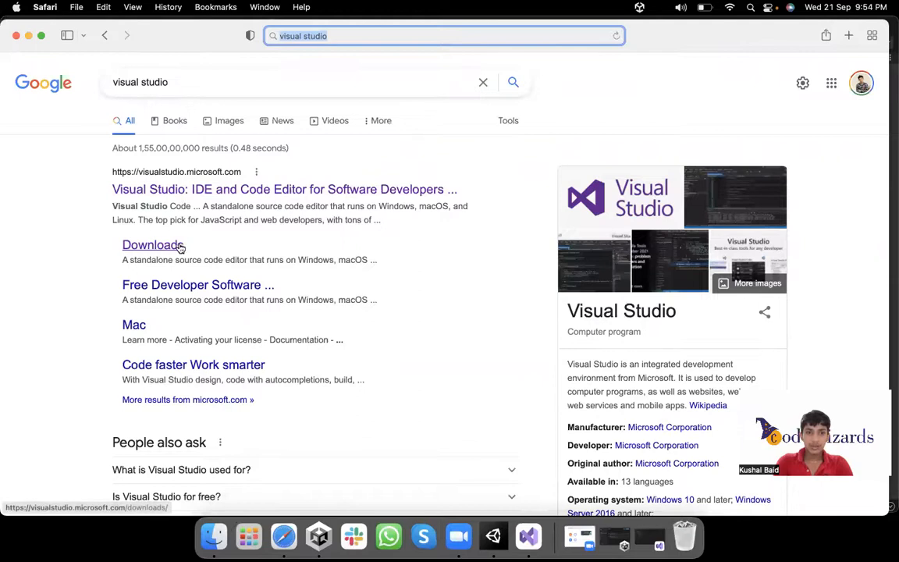
click(234, 189)
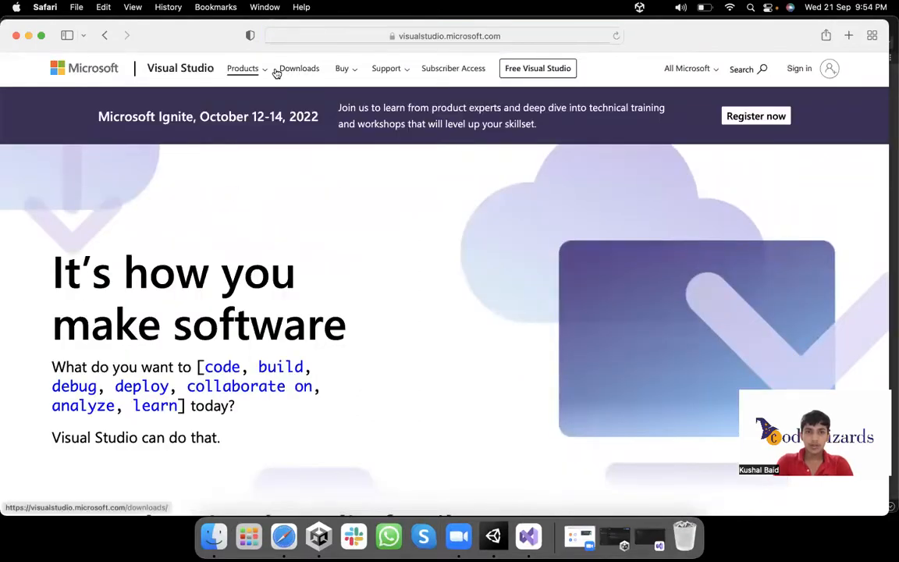
click(301, 70)
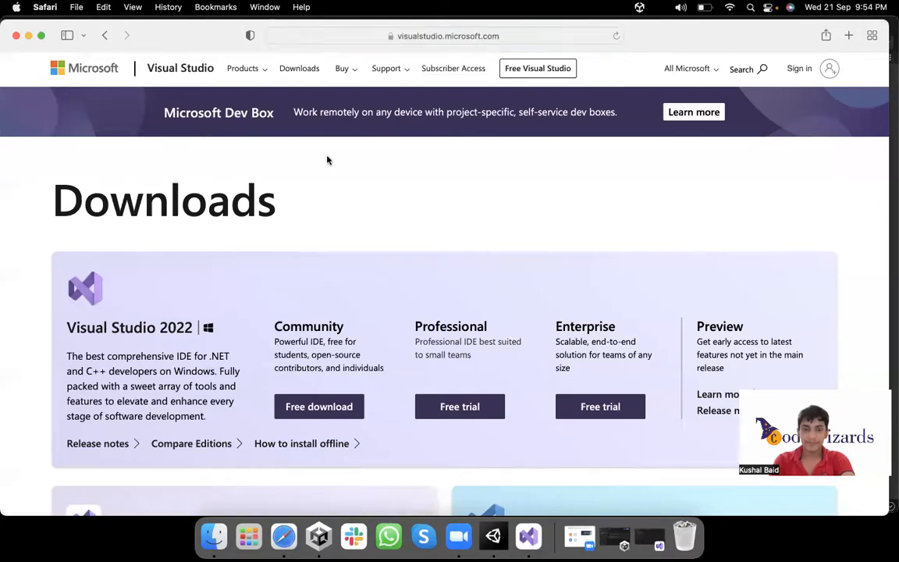
click(290, 74)
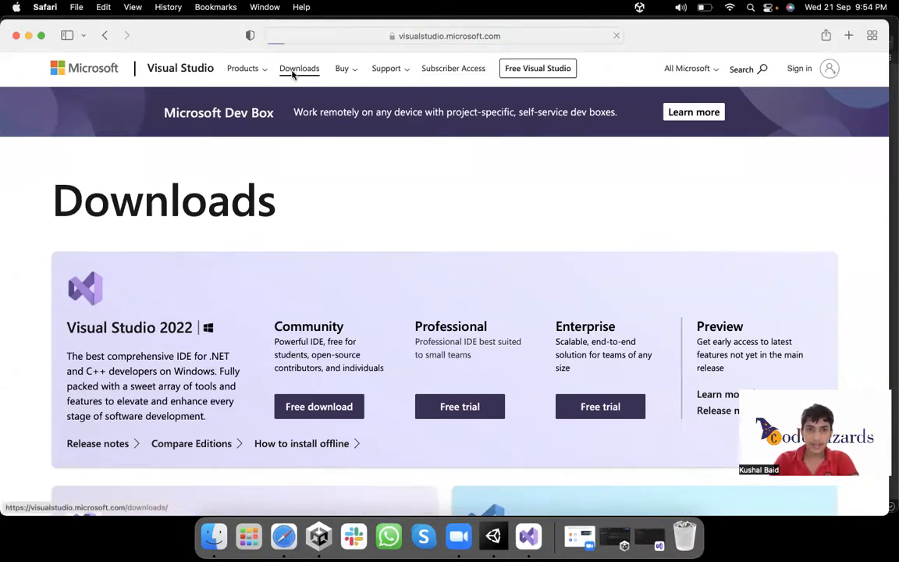
Examine the downloads offered for Visual Studio 2022, Visual Studio 2022 for Mac and Visual Studio Code.
scroll(230, 258, down, 5)
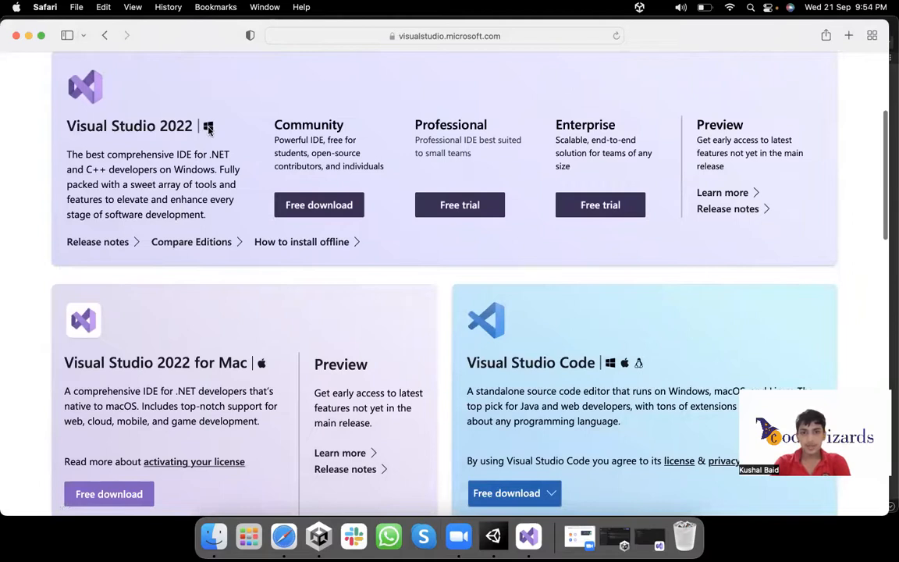
scroll(199, 269, down, 3)
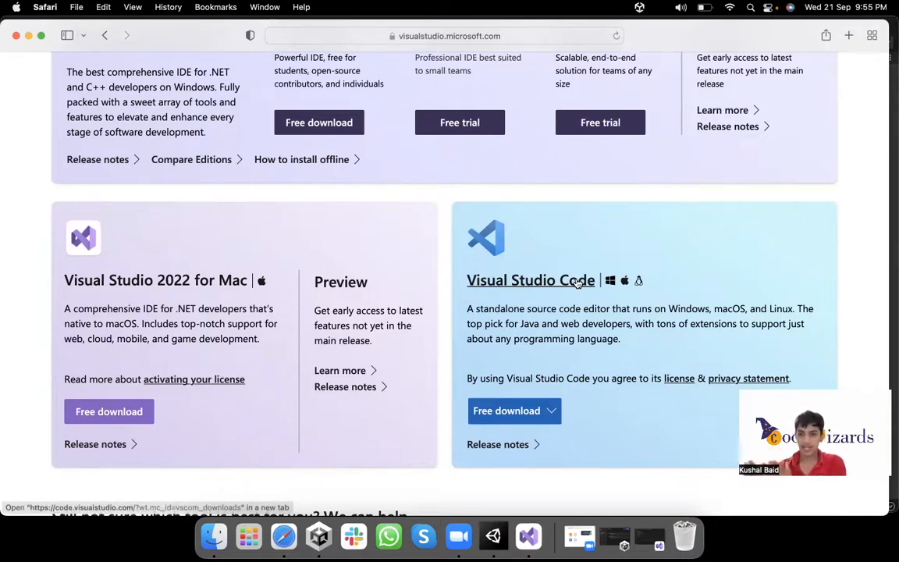
scroll(576, 289, down, 5)
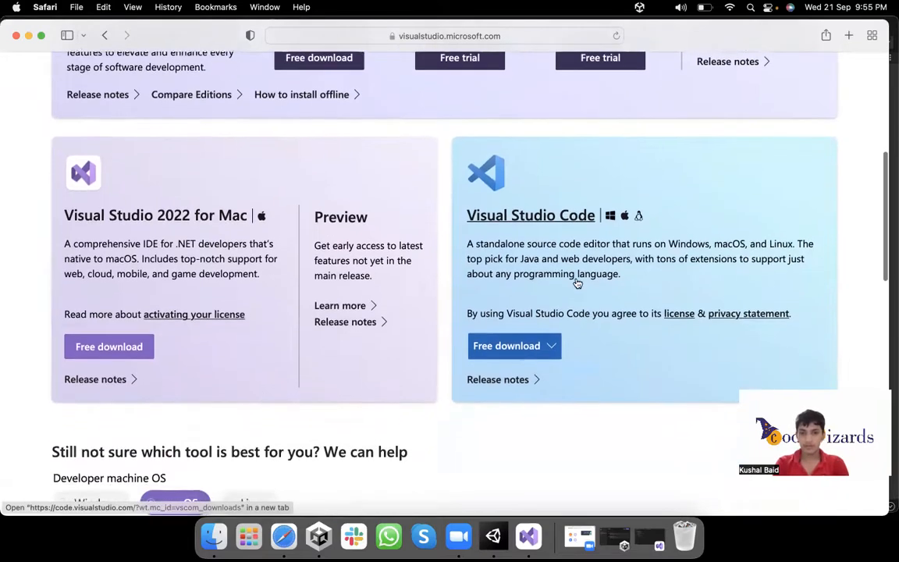
scroll(570, 327, down, 3)
scroll(568, 330, up, 5)
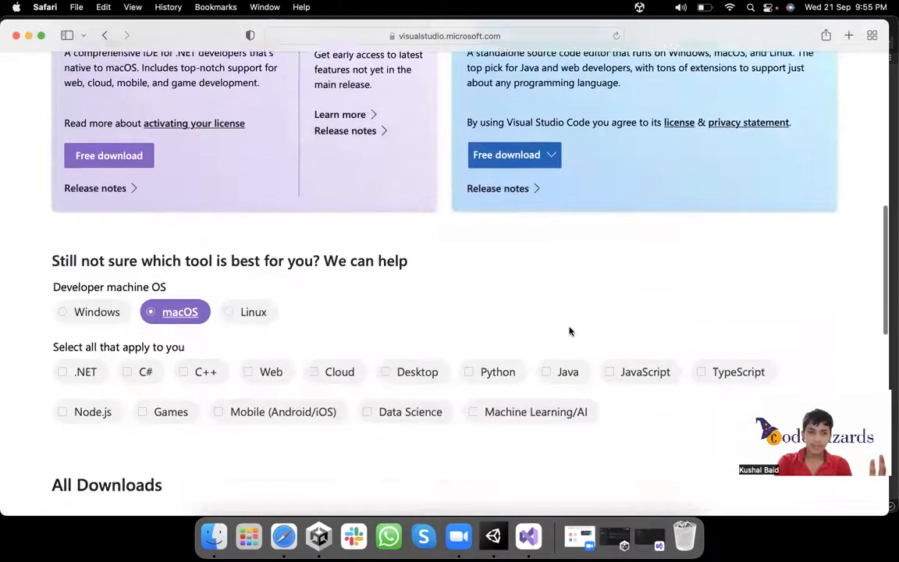
scroll(569, 331, up, 5)
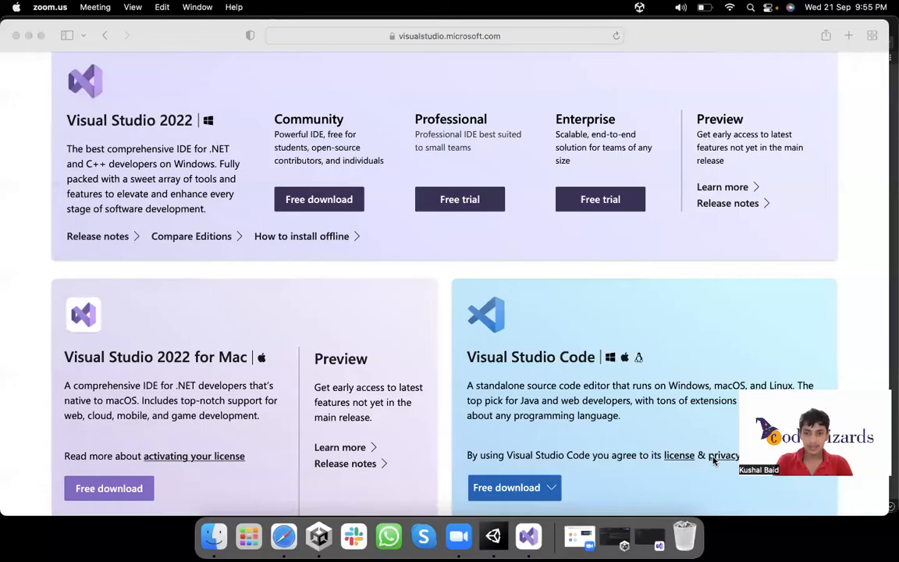
Switch back to Unity and display the External Tools settings in the editor preferences.
click(493, 536)
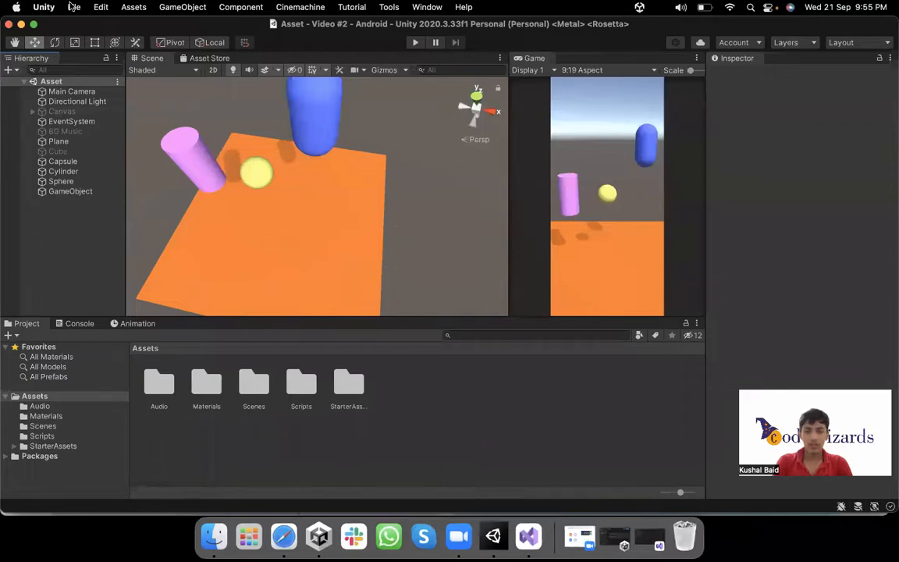
click(44, 7)
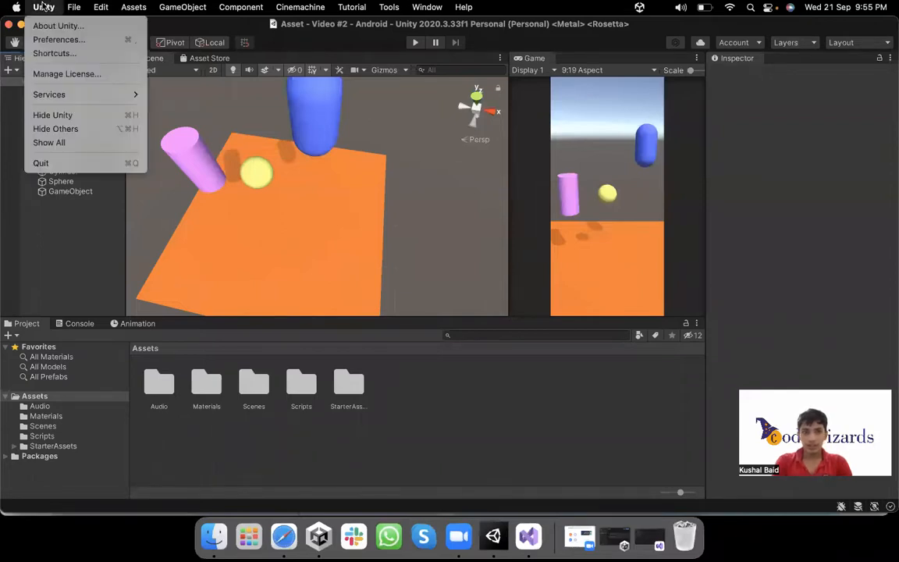
mouse_move(73, 7)
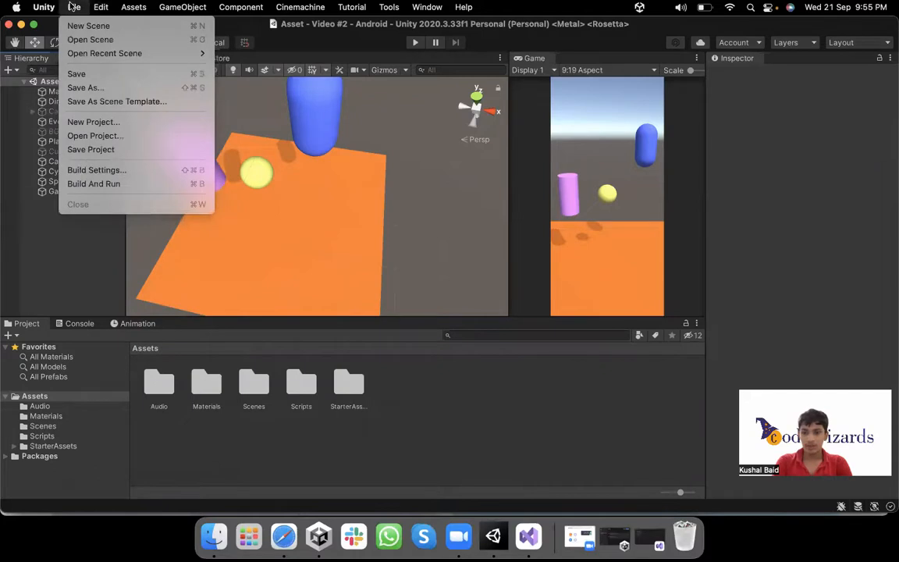
mouse_move(44, 7)
click(44, 41)
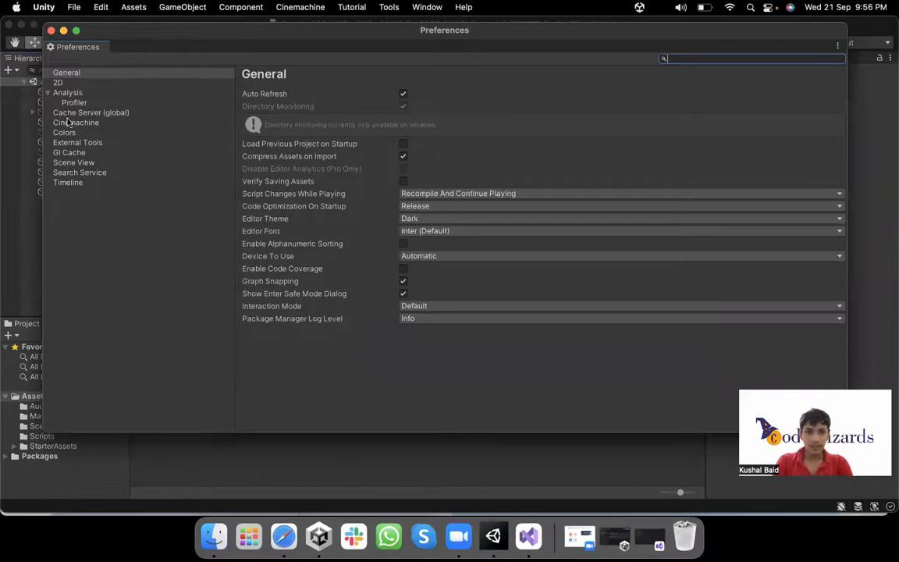
click(72, 144)
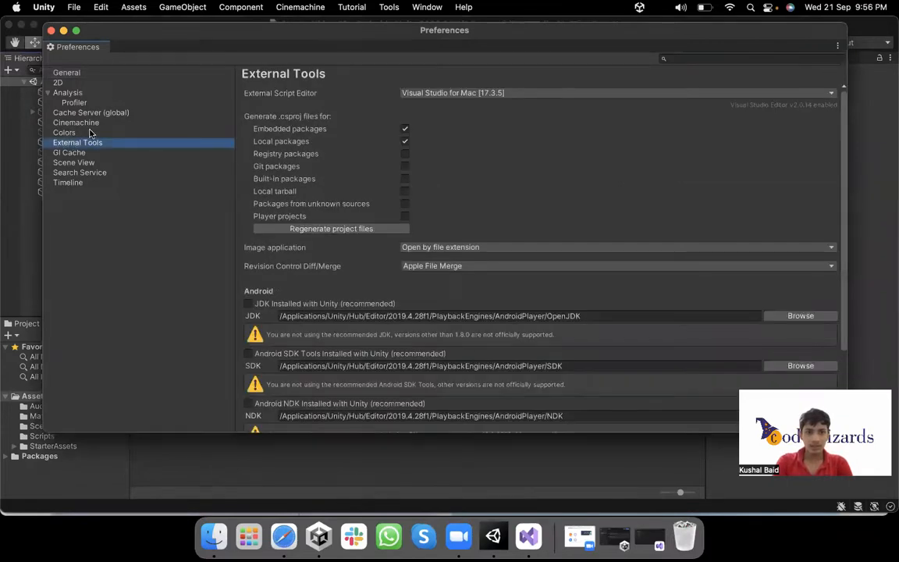
Check the External Script Editor choices and browse the Desktop for another editor application.
click(393, 91)
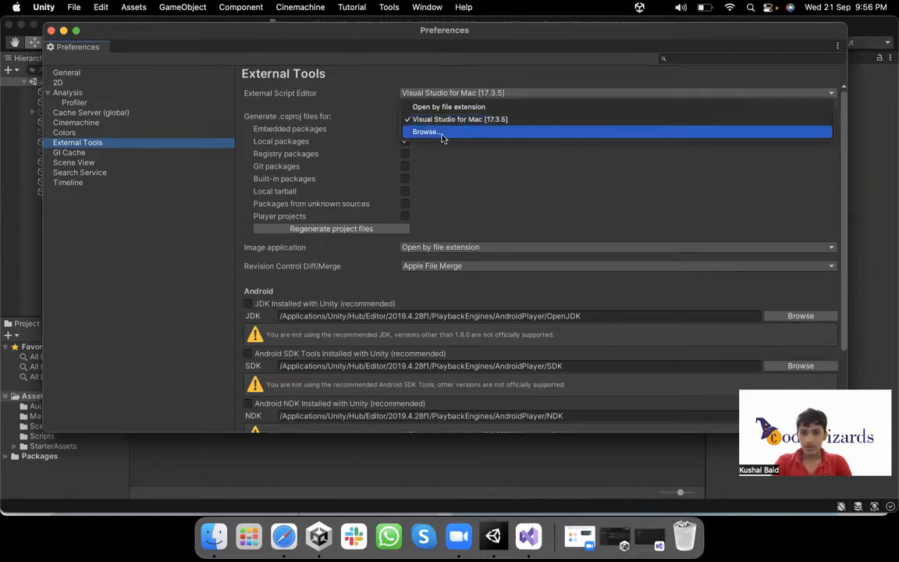
click(438, 132)
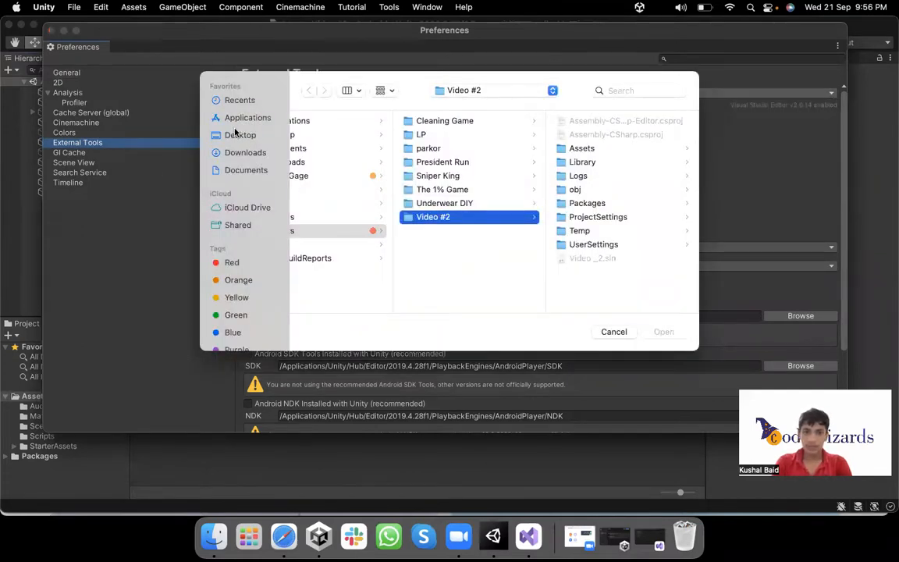
click(240, 135)
scroll(344, 212, down, 3)
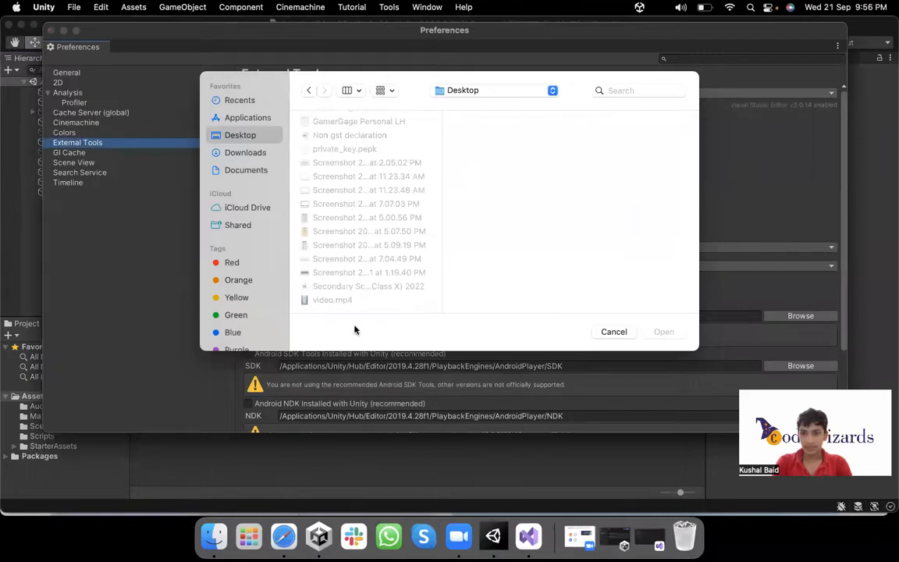
click(610, 332)
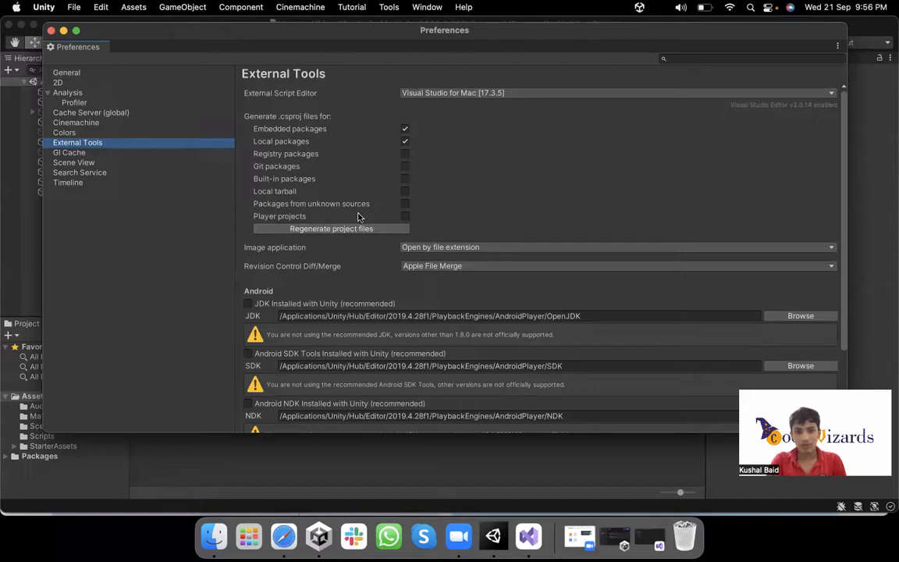
click(50, 30)
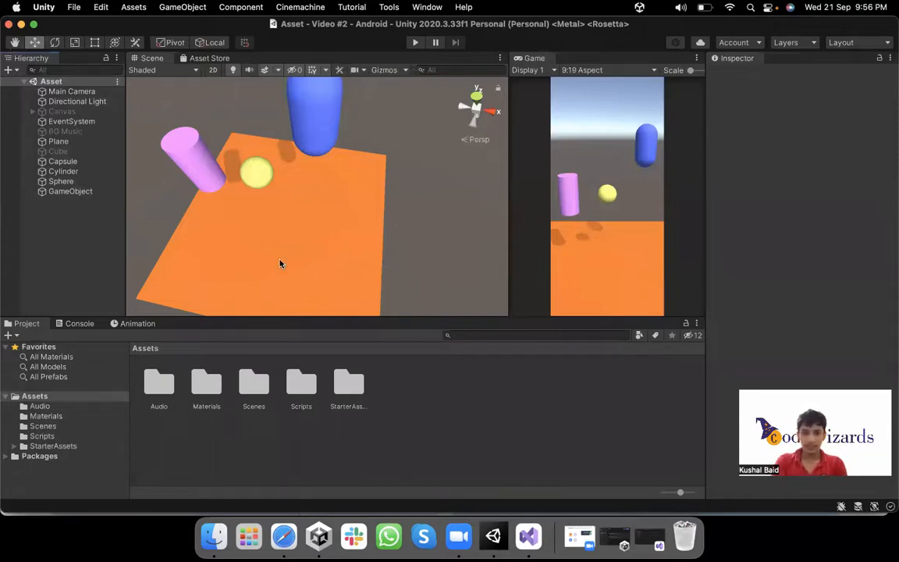
Open the Scripts folder in the project's assets.
click(300, 387)
double_click(300, 387)
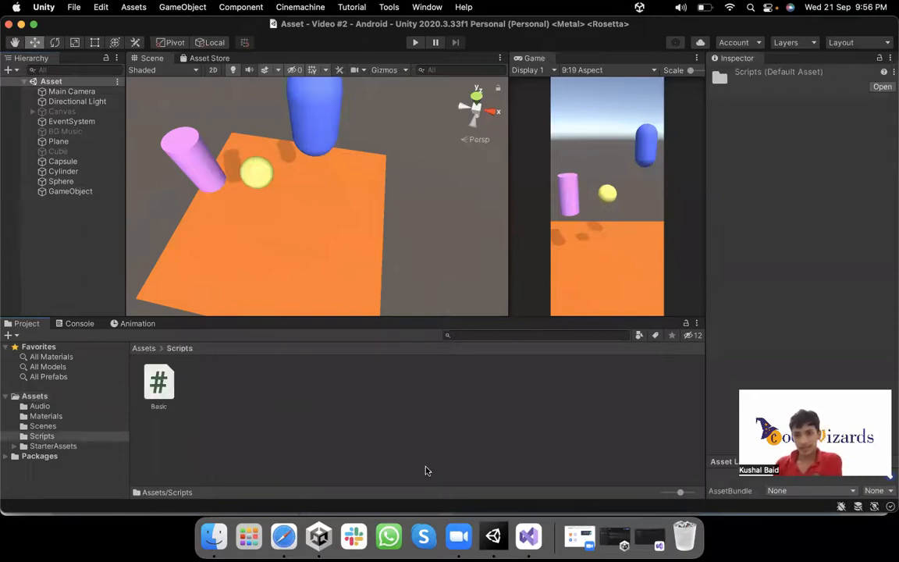
Switch to Visual Studio and check the CSharp Interactive entry in the Extensions list, closing the list when done.
click(527, 536)
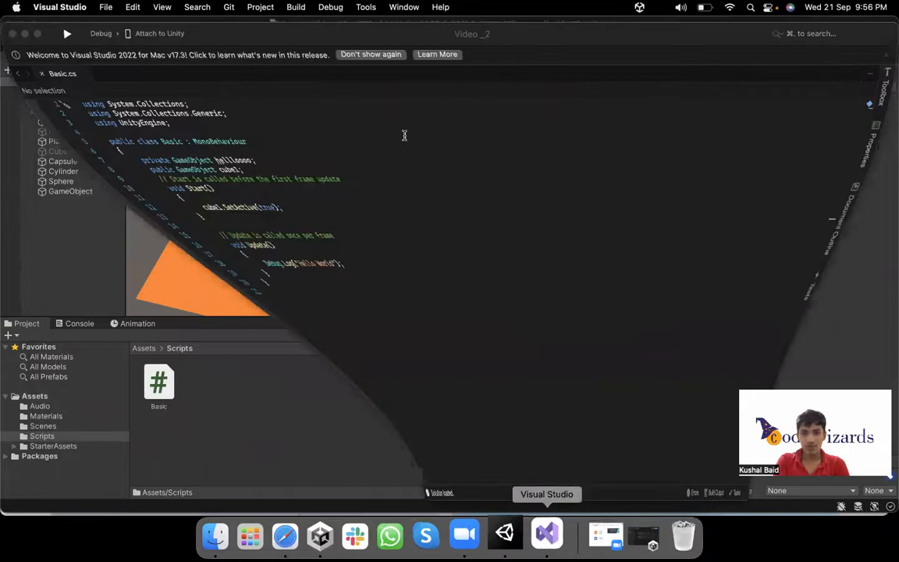
click(63, 7)
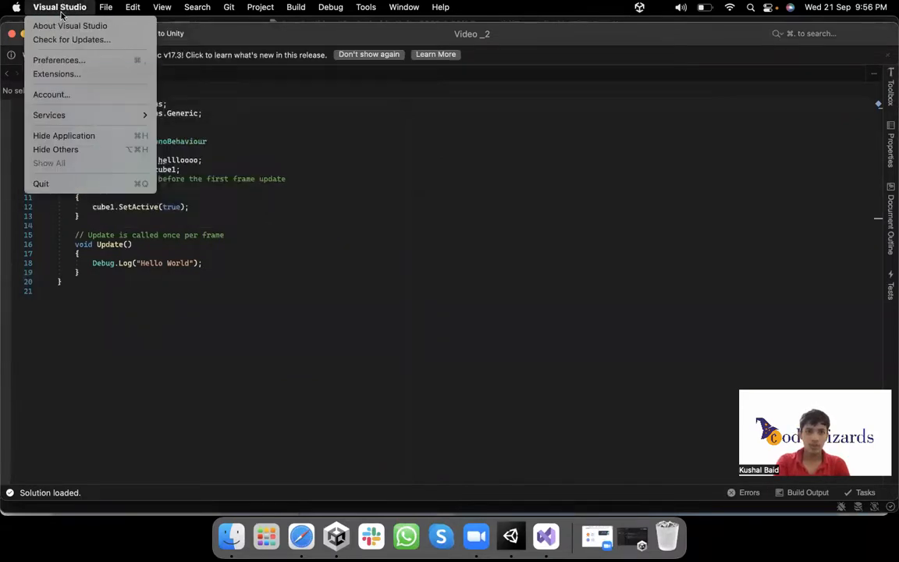
mouse_move(134, 7)
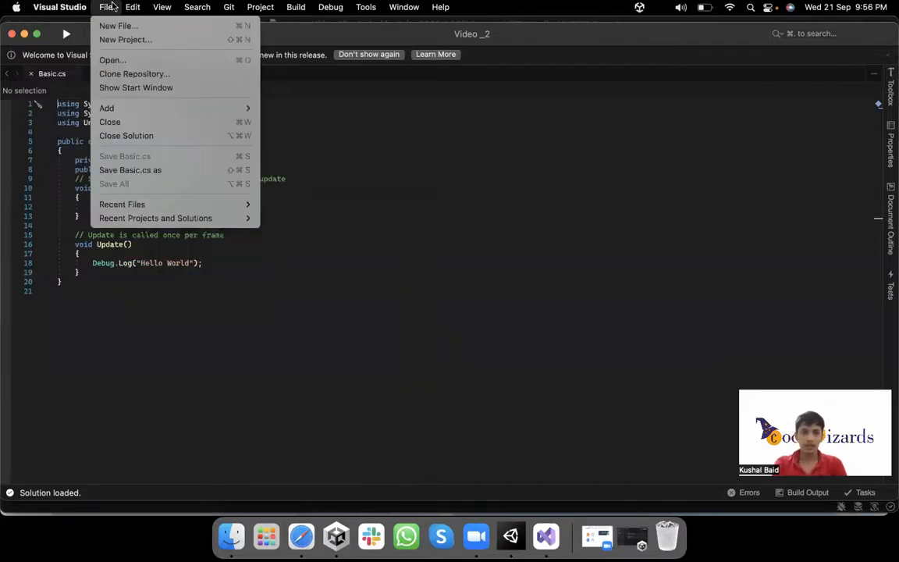
mouse_move(59, 7)
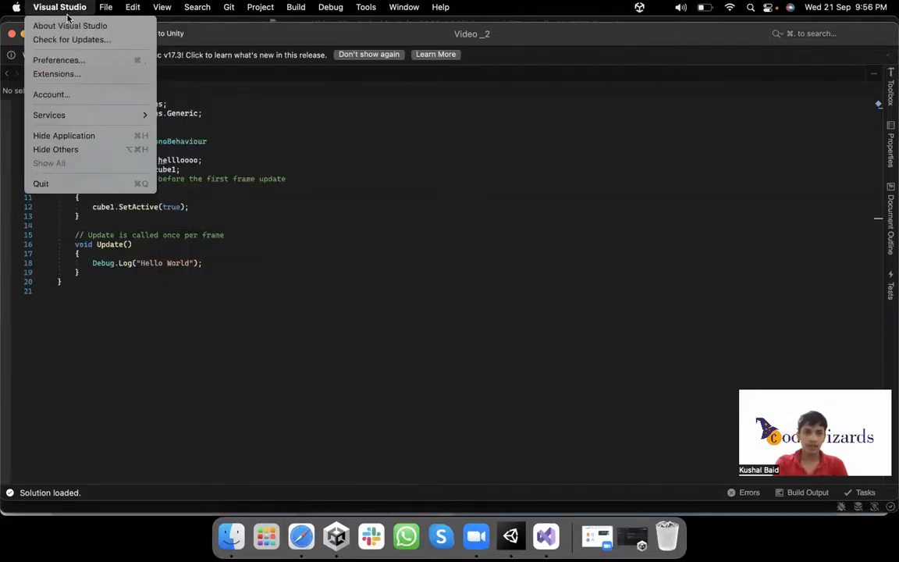
click(50, 73)
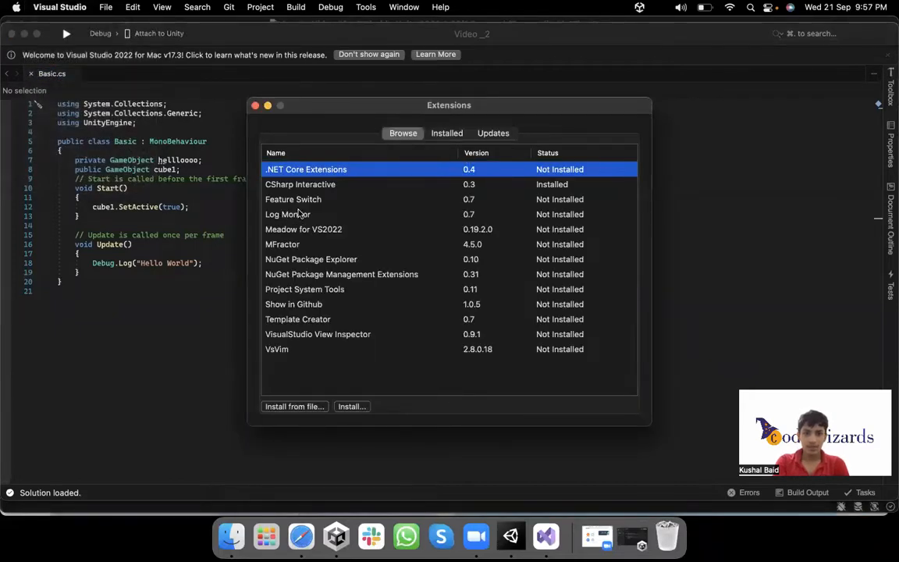
click(326, 186)
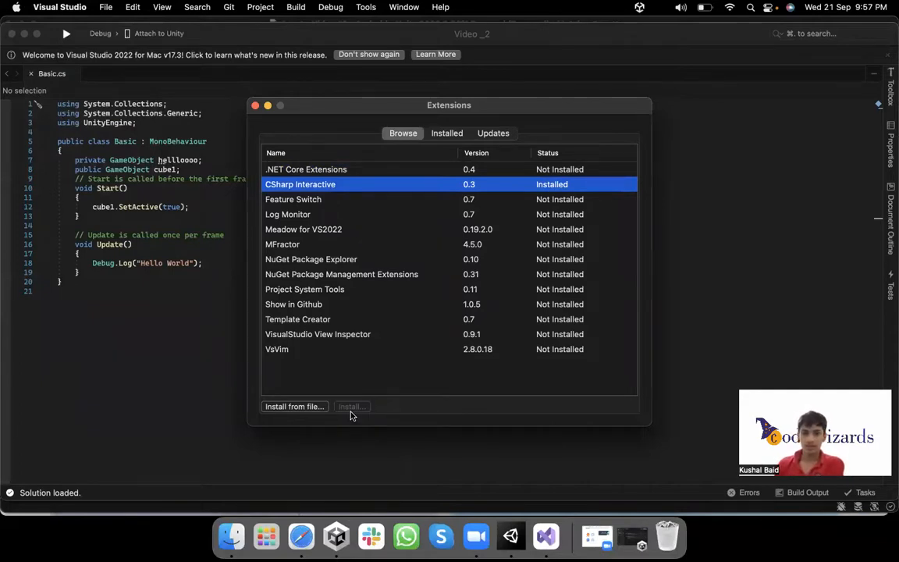
click(255, 105)
Open the Visual Studio preferences and check the available interface themes and user interface languages under Visual Style.
click(78, 7)
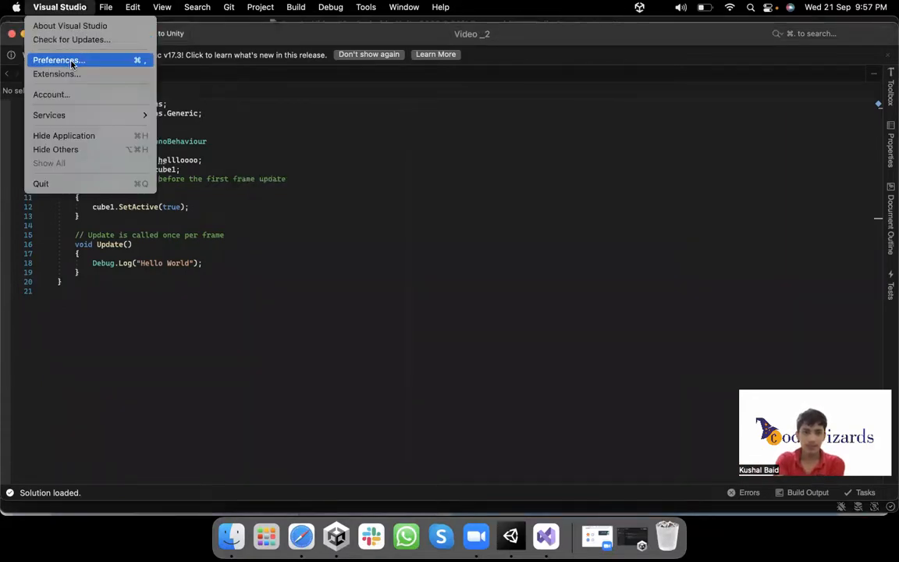
click(72, 60)
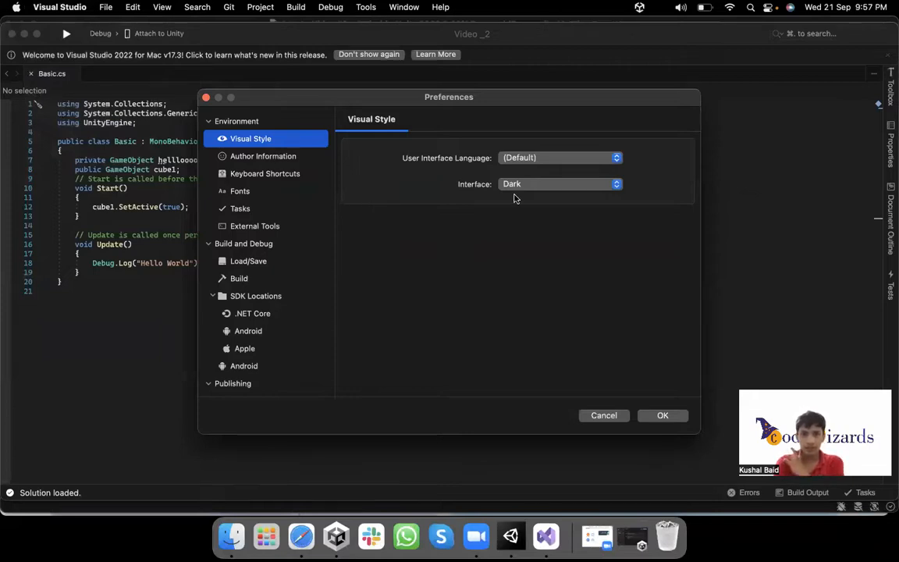
click(520, 186)
click(481, 224)
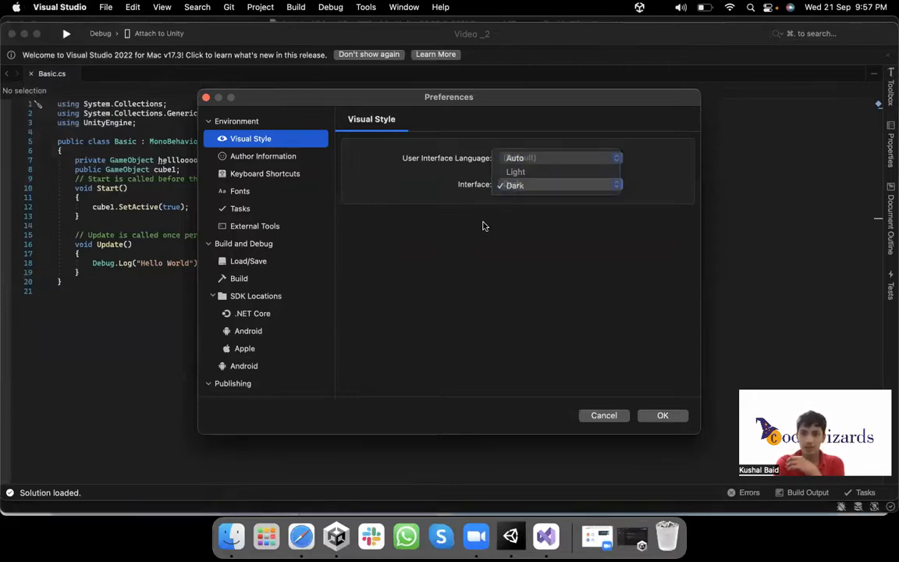
click(538, 160)
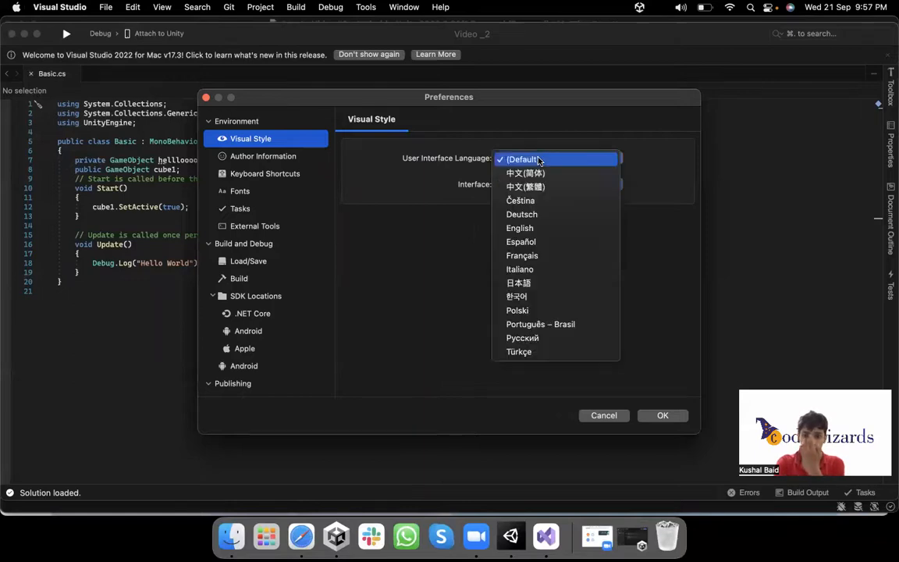
click(414, 282)
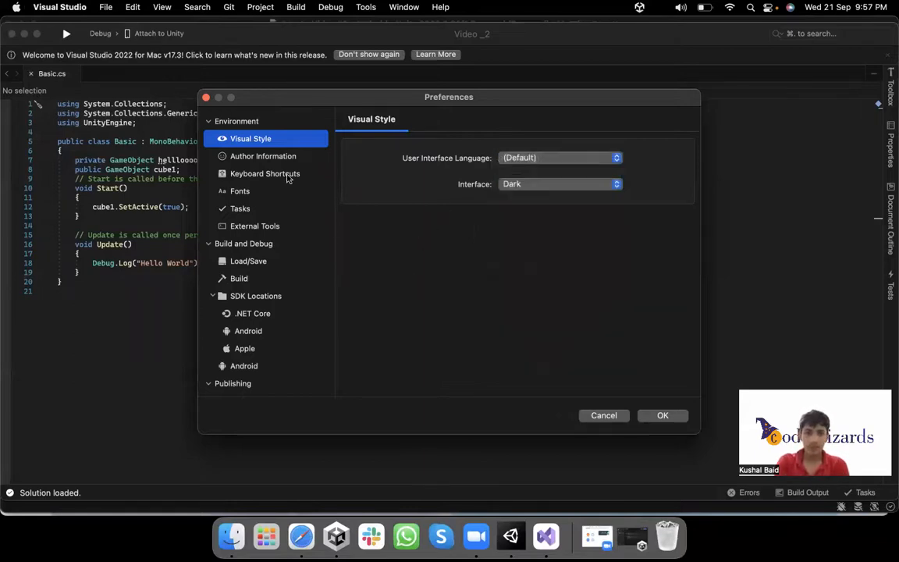
Look through the Author Information, Keyboard Shortcuts, Fonts, Tasks and External Tools preferences.
click(282, 156)
click(285, 172)
scroll(411, 242, down, 3)
scroll(411, 243, up, 4)
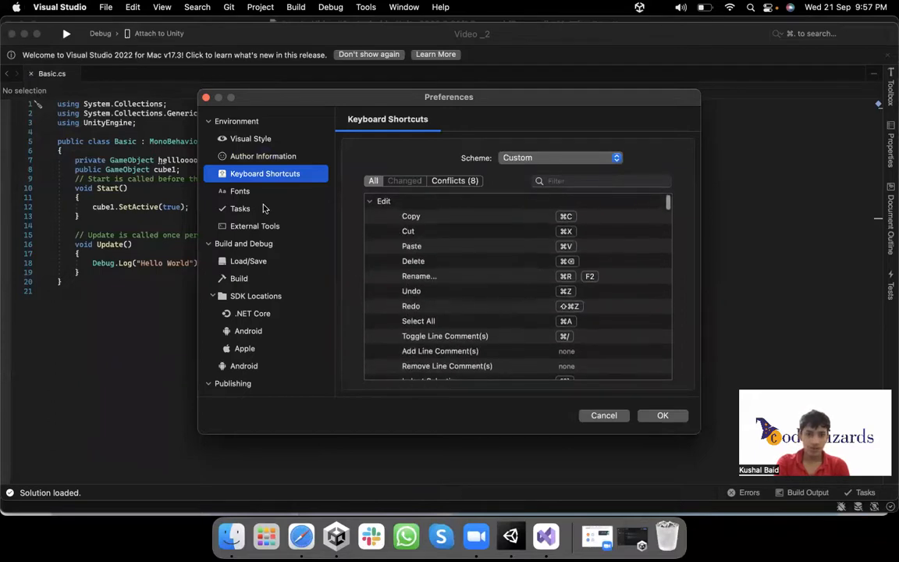
click(264, 195)
click(263, 210)
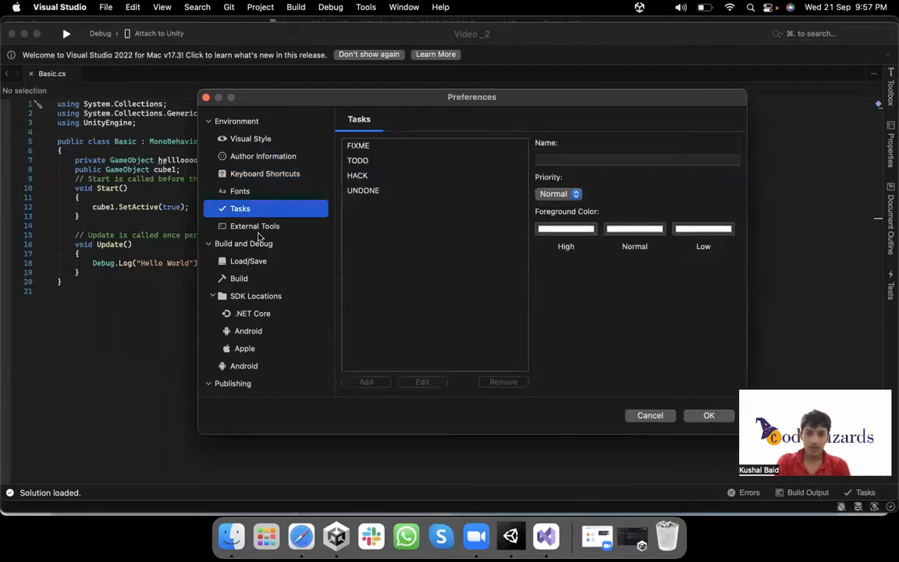
click(257, 227)
Look through the Build, Apple and Android SDK preferences, dismissing the SDK error and declining the Android SDK repair.
scroll(257, 261, down, 2)
click(256, 248)
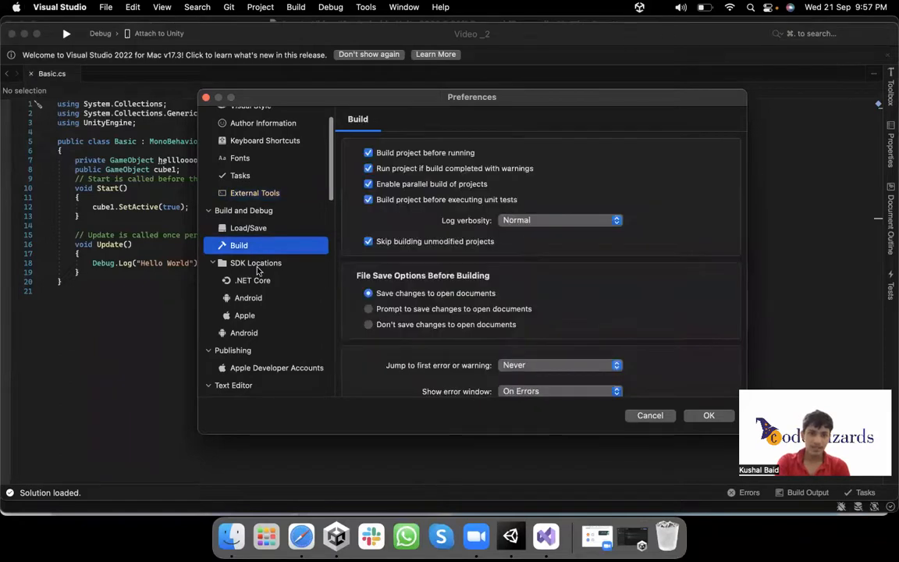
click(255, 315)
click(260, 297)
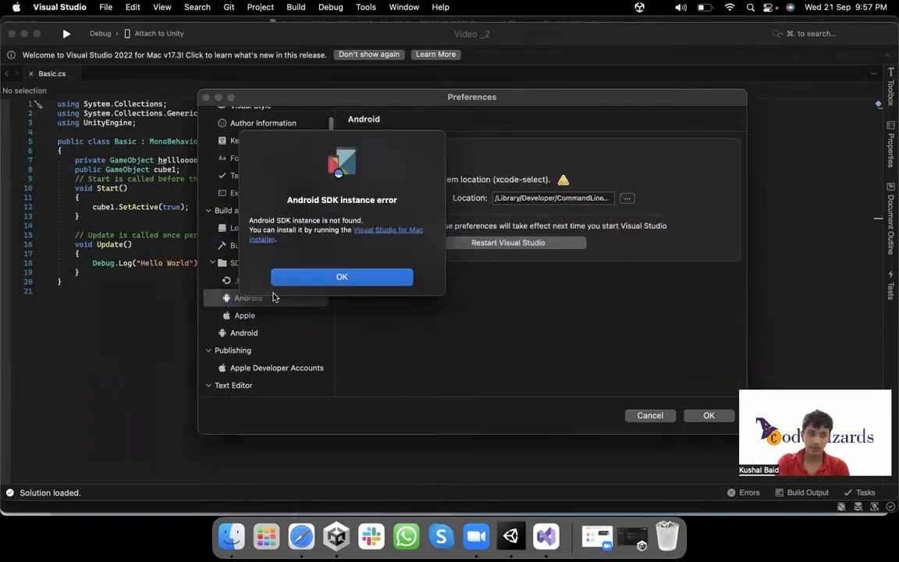
click(376, 278)
scroll(244, 331, down, 5)
scroll(242, 331, down, 2)
scroll(248, 361, down, 2)
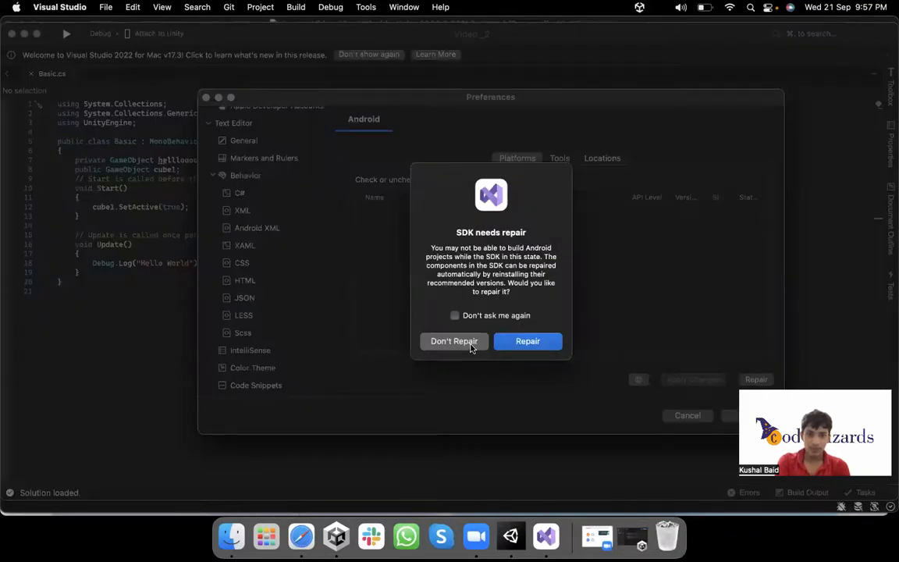
click(471, 347)
scroll(244, 292, down, 5)
scroll(244, 289, down, 3)
scroll(244, 289, up, 15)
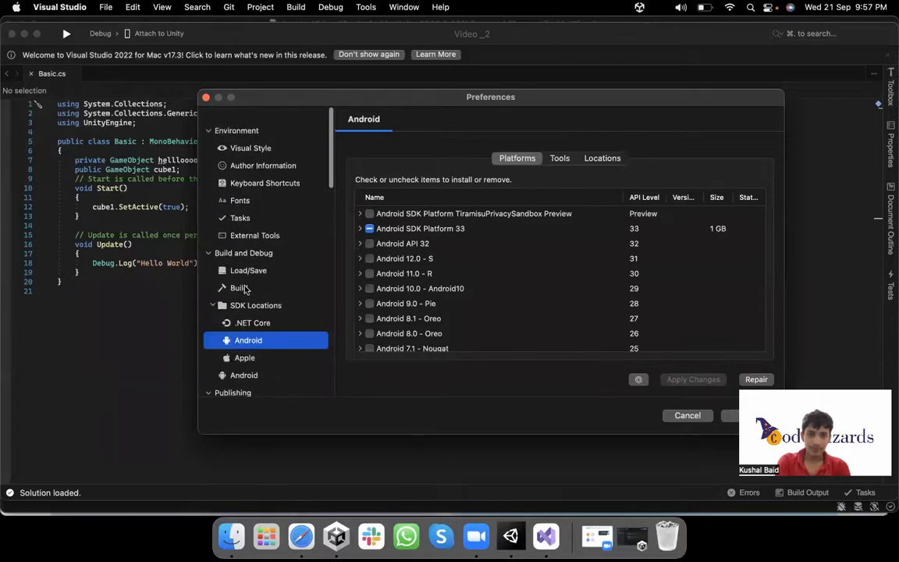
Try the Light interface theme under Visual Style, set it back to Dark and accept the preferences.
click(257, 139)
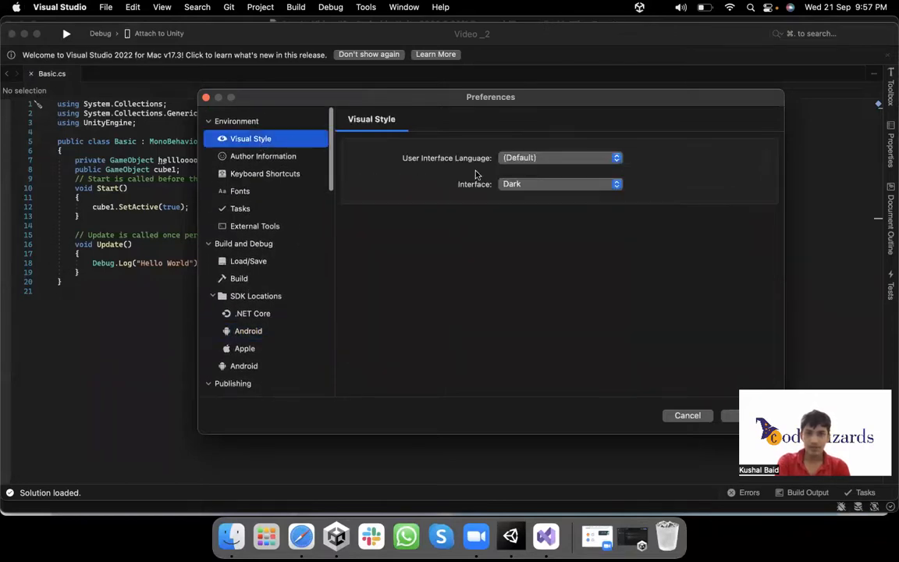
click(574, 184)
click(559, 172)
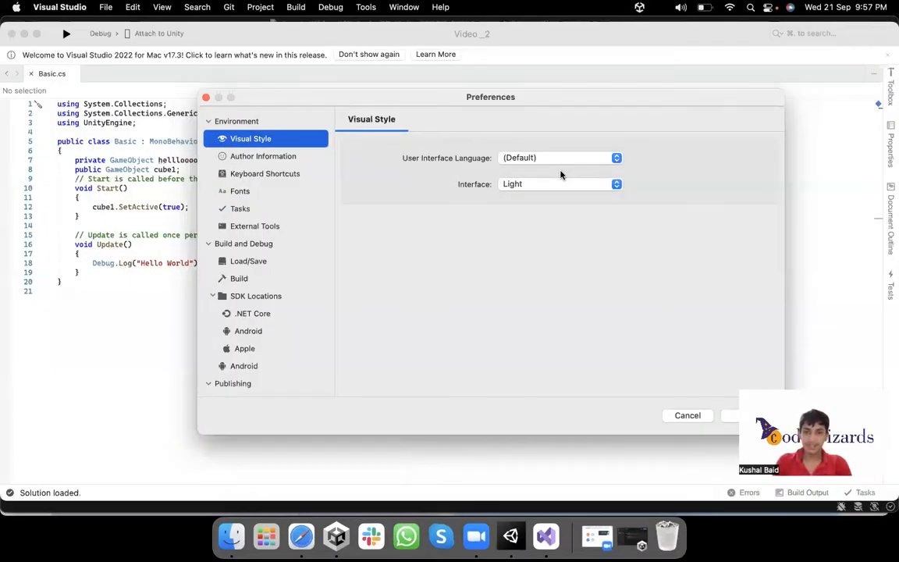
click(537, 188)
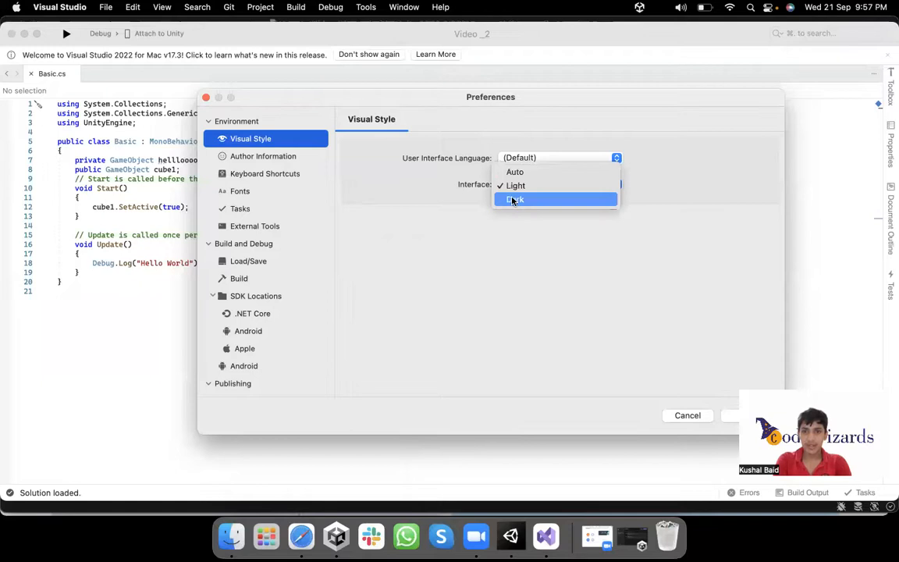
click(515, 199)
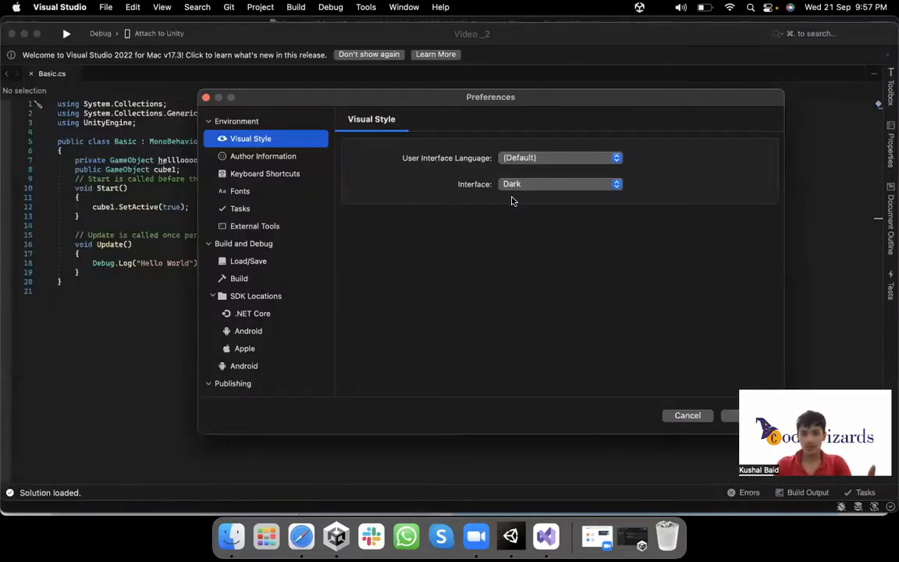
click(733, 417)
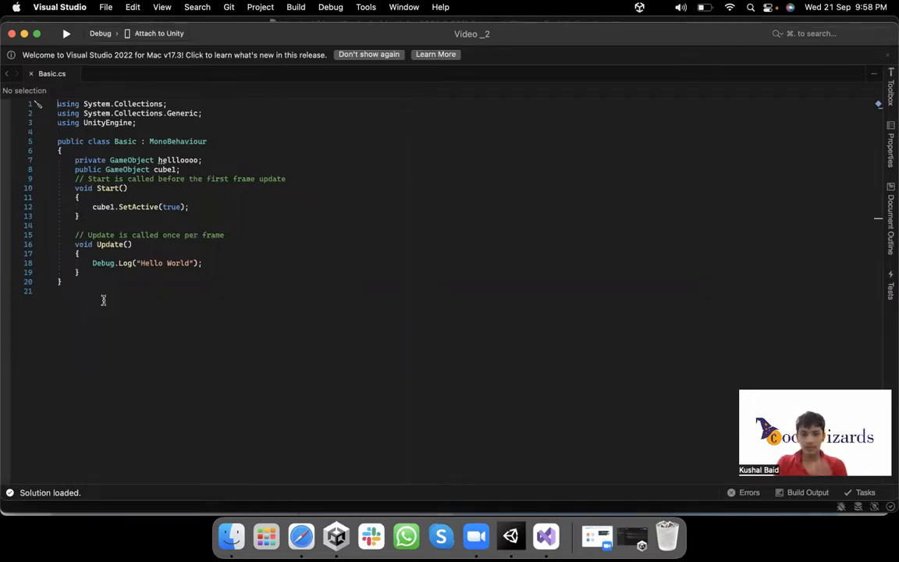
Switch to Unity Hub to view the installed editor versions and close its window.
click(337, 535)
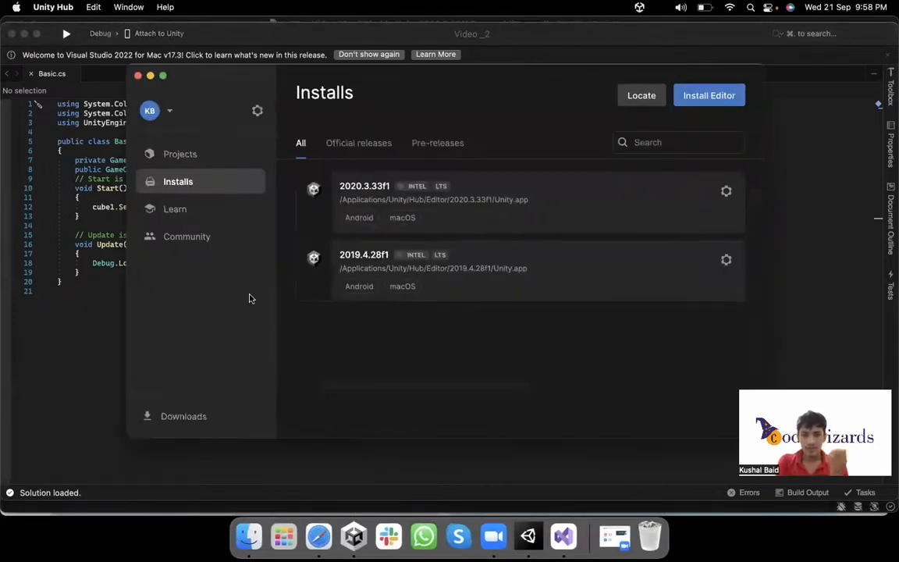
click(138, 75)
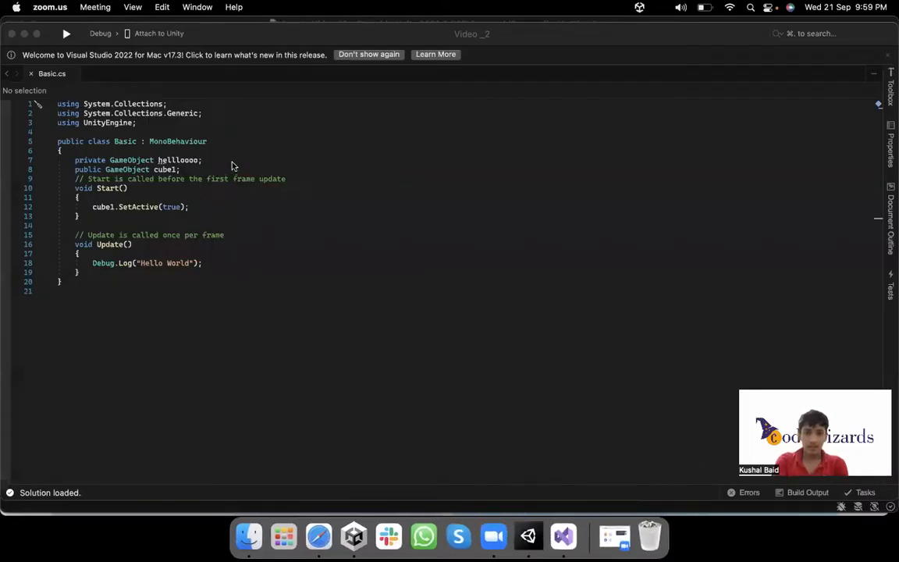
Try to add a public GameObject declaration on a new line below the cube1 declaration in Basic.cs.
click(232, 165)
key(Return)
text(publicg)
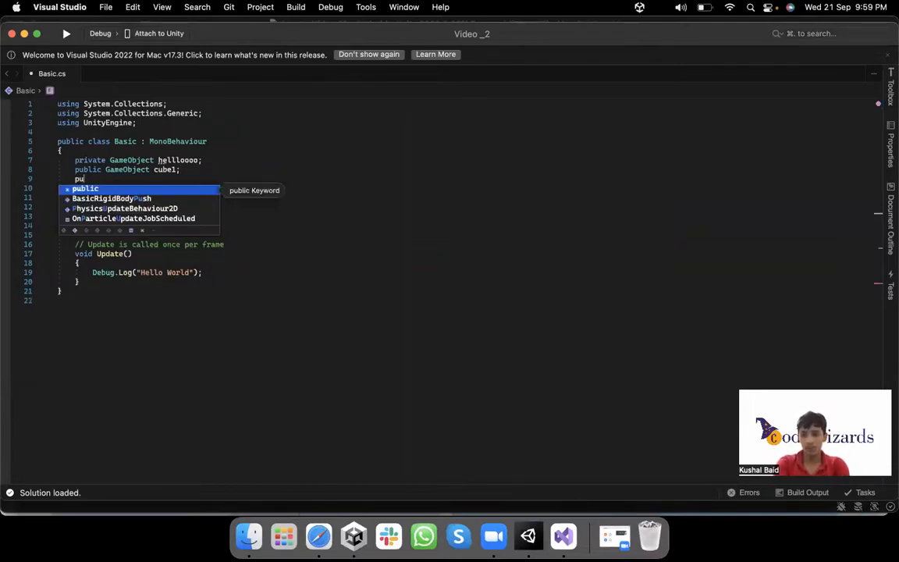
key(Return)
text(game)
key(BackSpace)
text(gam)
key(Return)
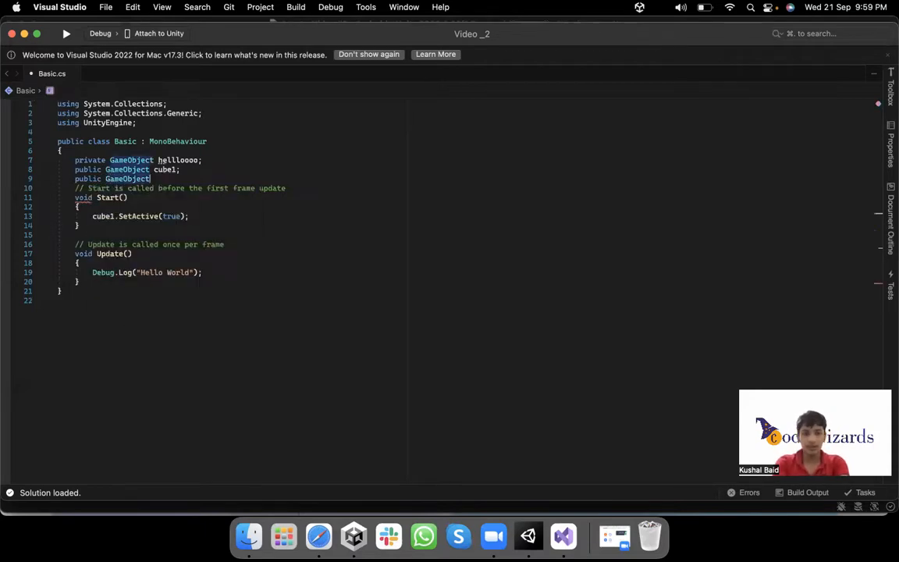
Delete the unfinished public GameObject declaration below cube1.
key(BackSpace)
key(BackSpace)
key(BackSpace)
key(BackSpace)
key(BackSpace)
key(BackSpace)
key(BackSpace)
key(BackSpace)
key(BackSpace)
key(BackSpace)
key(BackSpace)
text(ga)
key(BackSpace)
key(BackSpace)
key(BackSpace)
key(BackSpace)
key(BackSpace)
key(BackSpace)
key(BackSpace)
key(BackSpace)
key(BackSpace)
key(BackSpace)
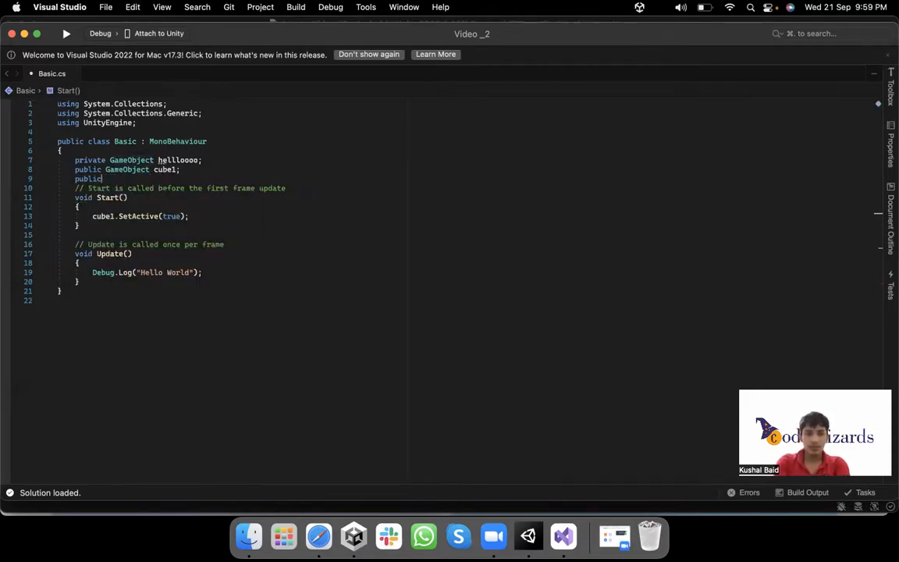
Close the Video _2 solution window, saving the changes to Basic.cs, and dismiss the Visual Studio start window.
click(12, 34)
click(426, 289)
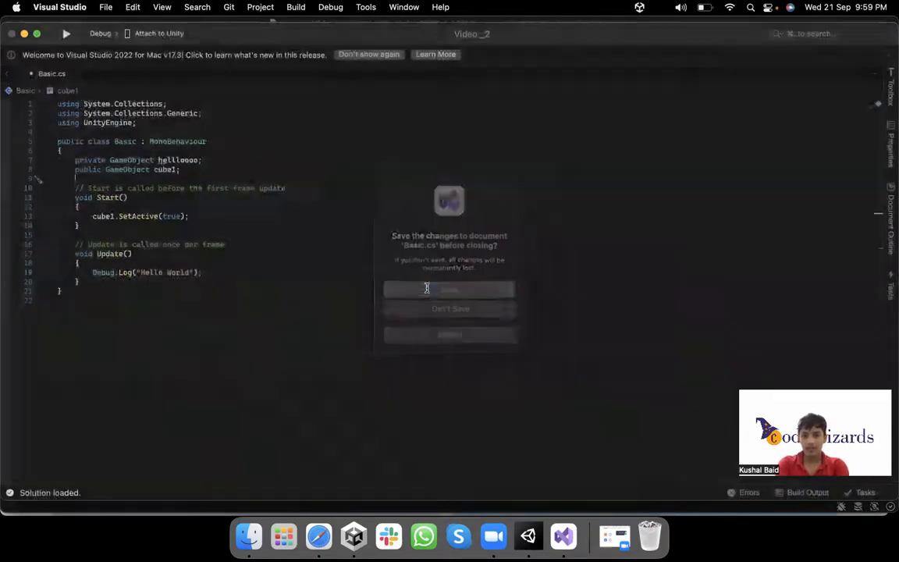
click(232, 143)
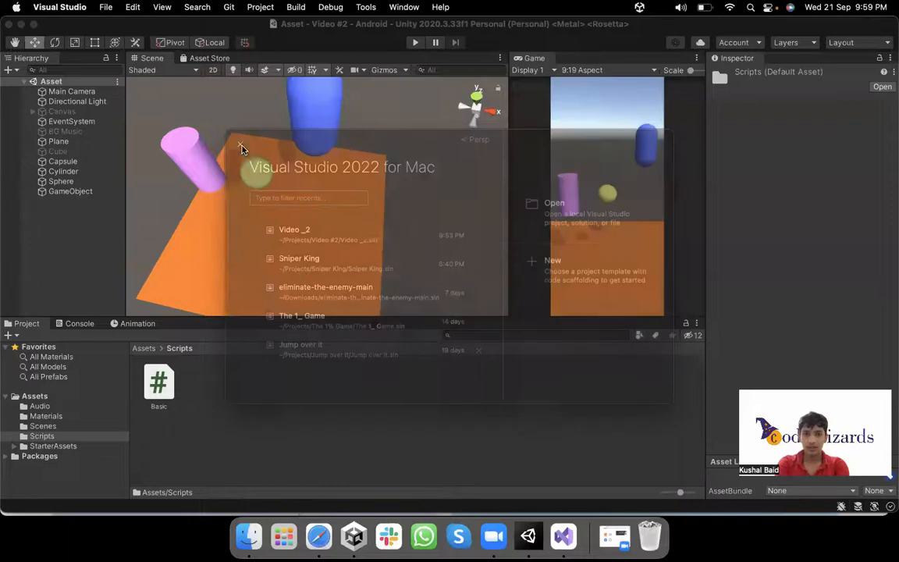